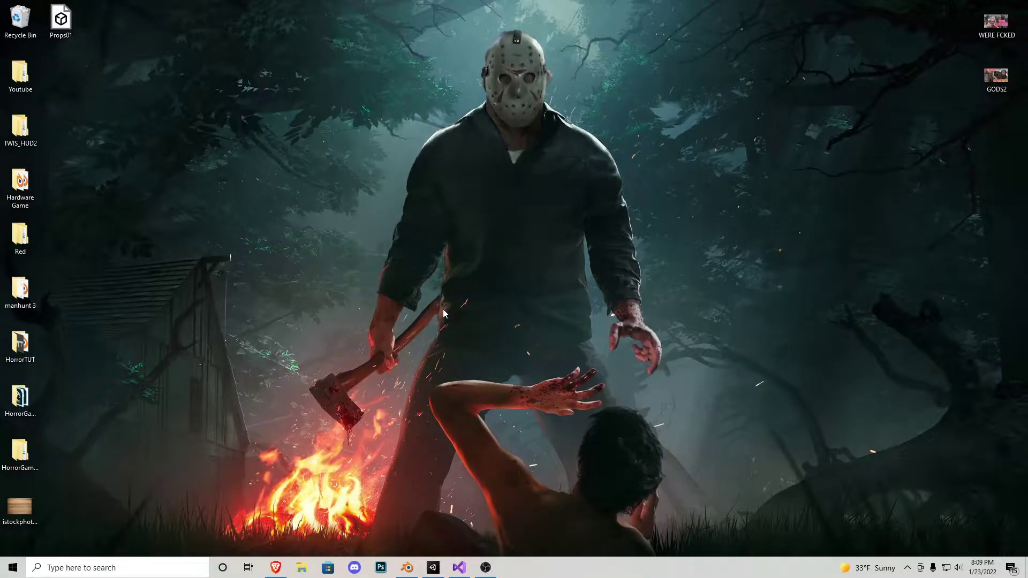
In the running game, walk through the yellow door up to the pink cube
key("alt+Tab")
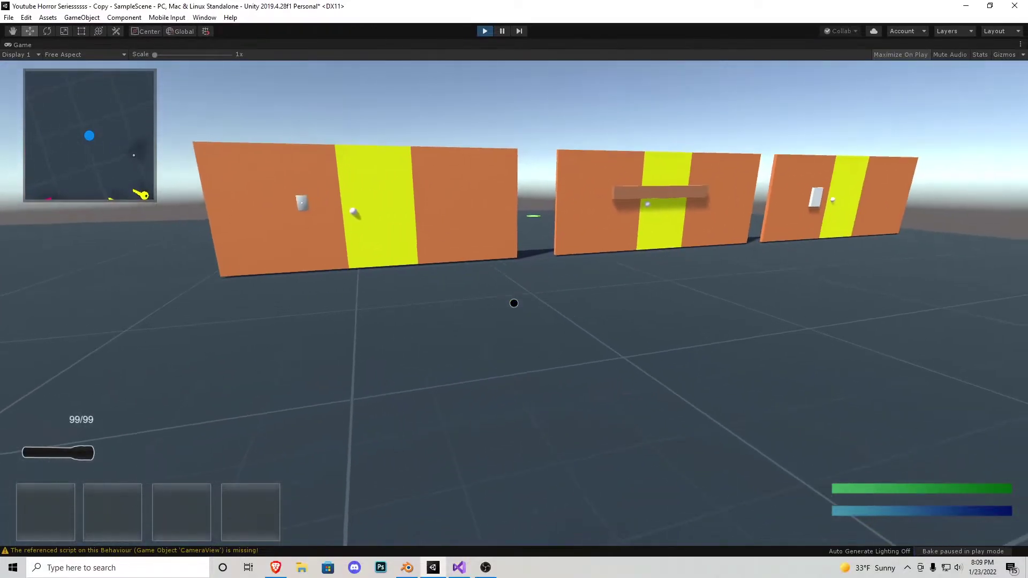
key("w")
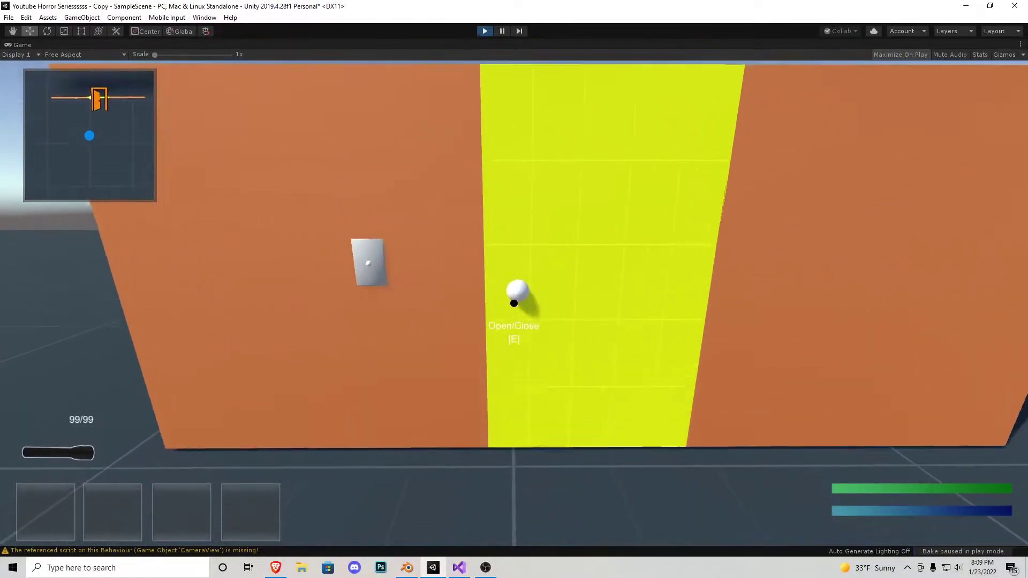
key("e")
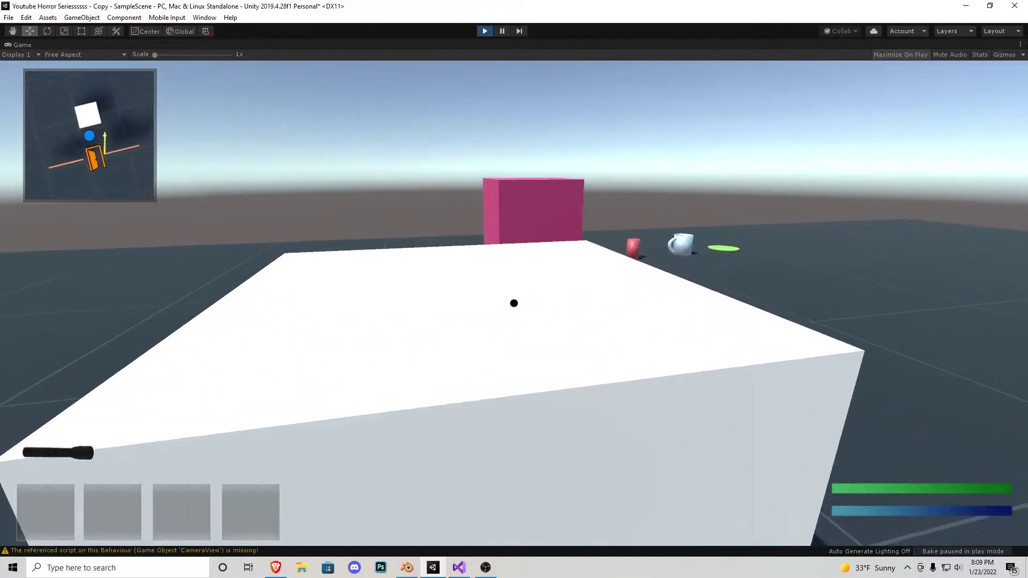
key("w")
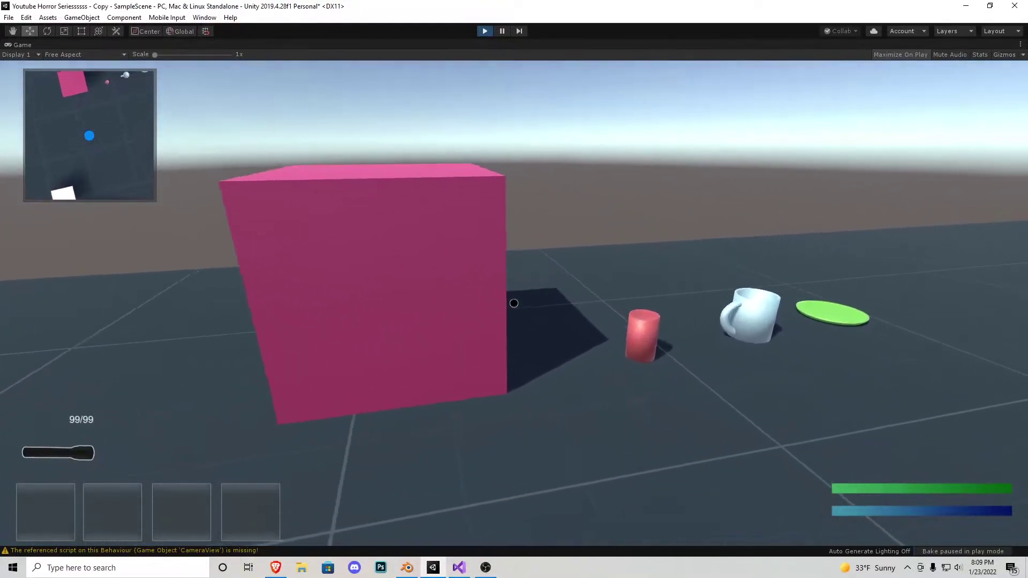
key("w")
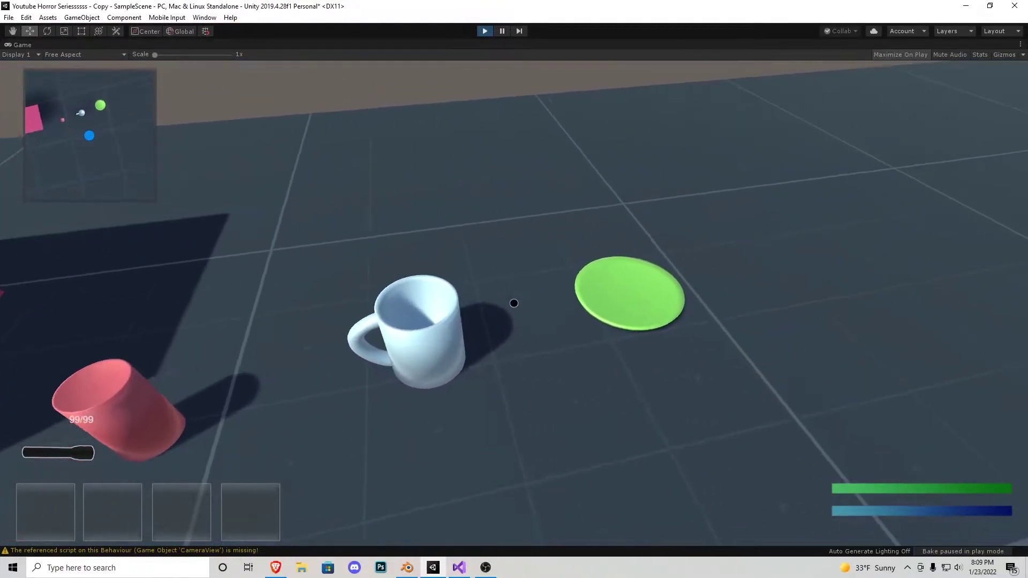
key("w")
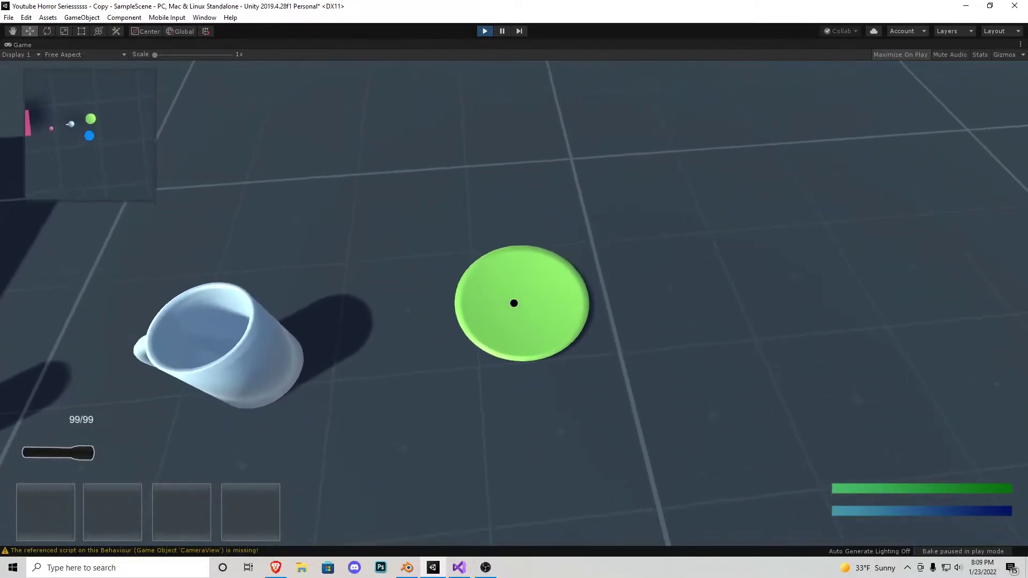
key("w")
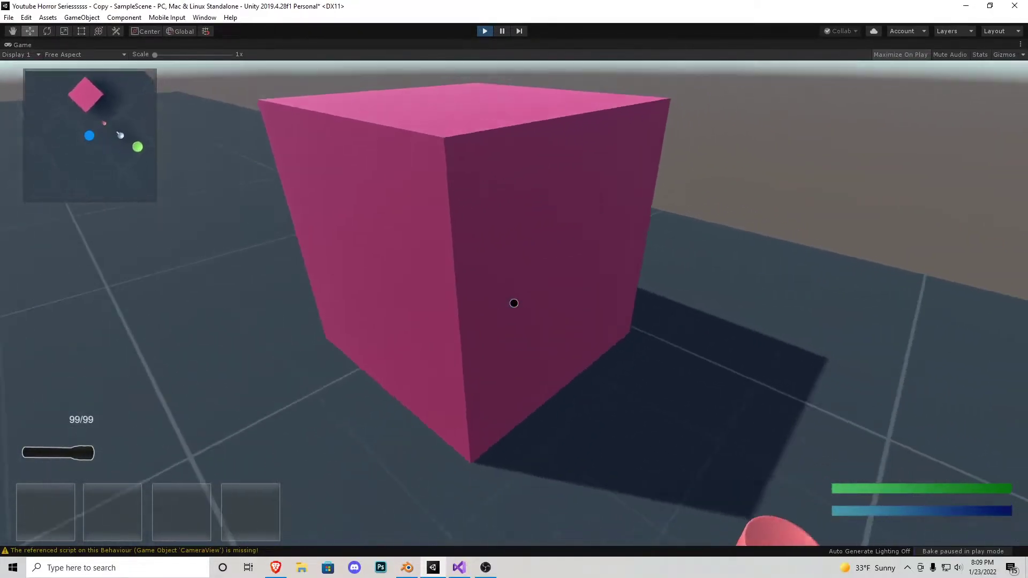
key("w")
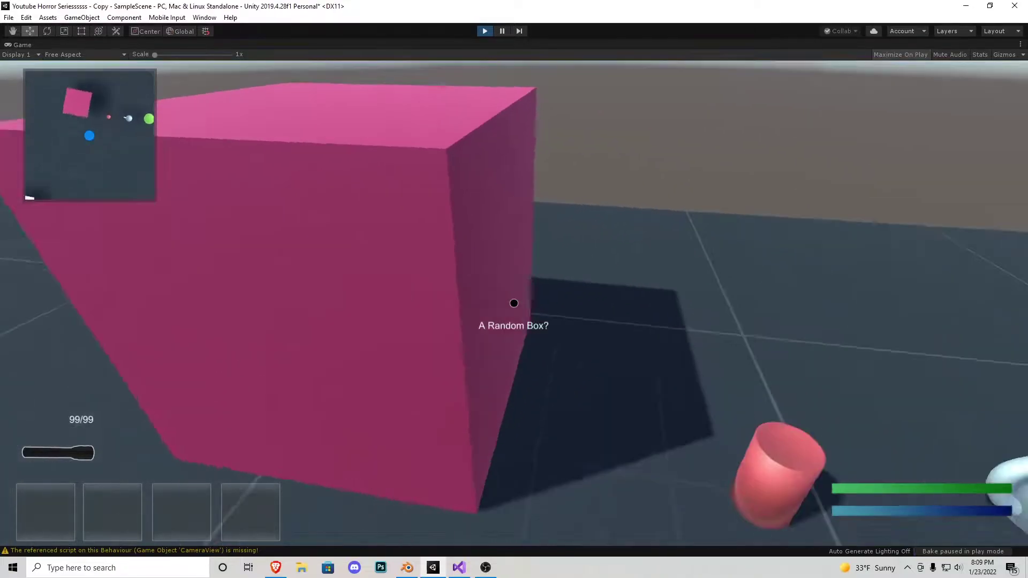
Show the red can's and mug's description texts with E, then stop Play mode
key("d")
key("e")
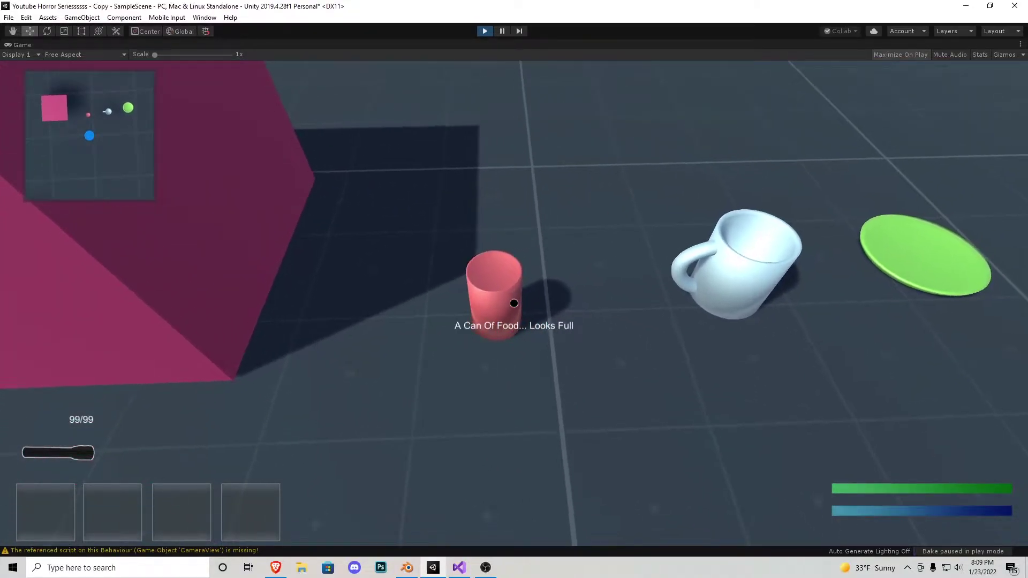
key("d")
key("d")
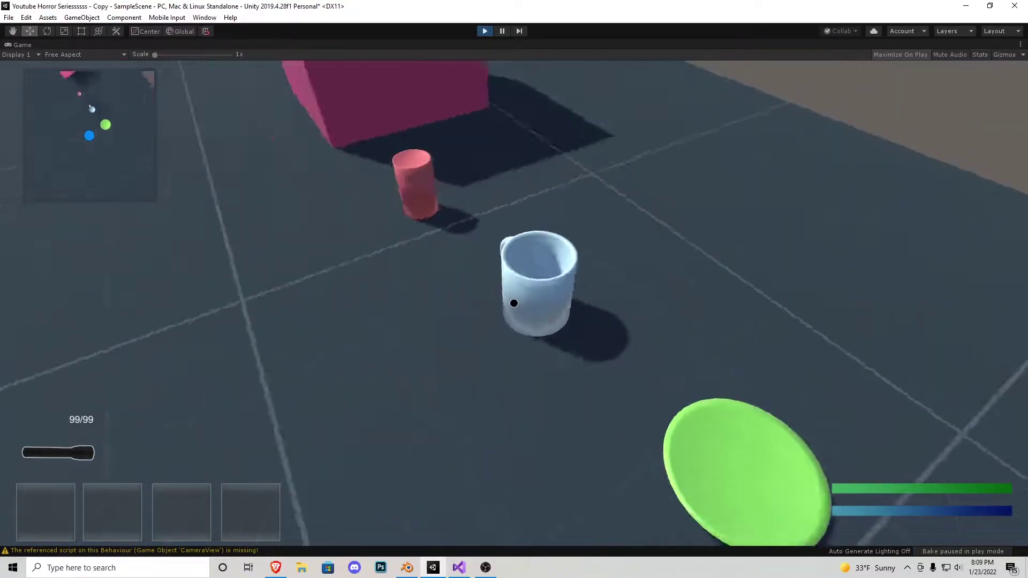
key("a")
key("w")
key("e")
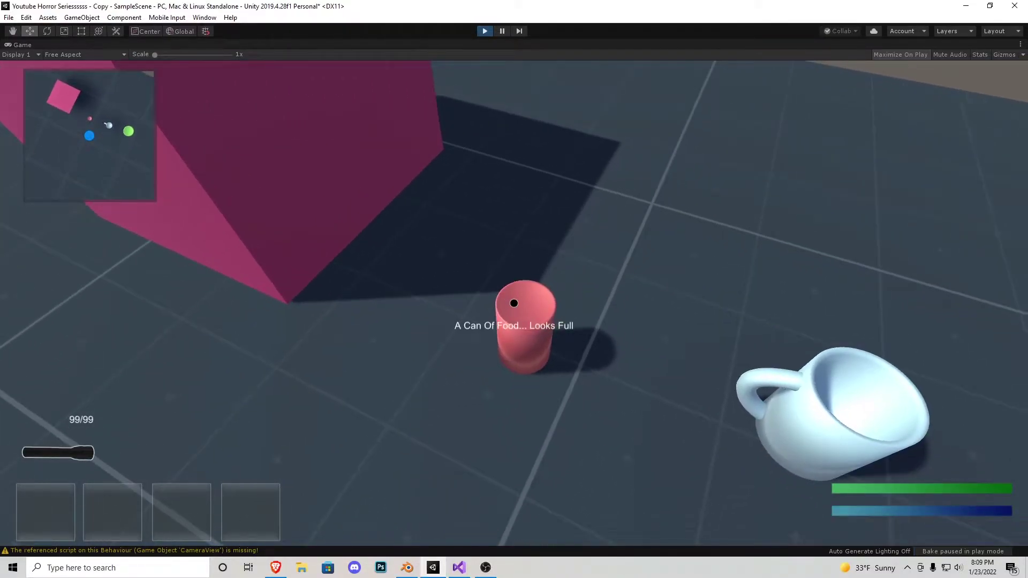
key("ctrl+p")
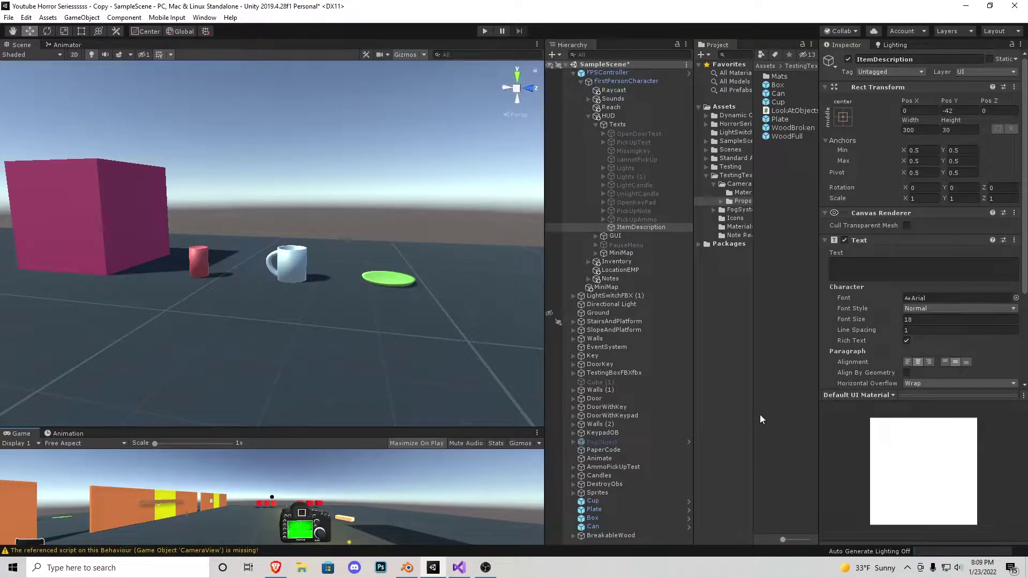
Open LookAtObjects.cs and highlight its public textOB, description and inReach declarations
left_click(459, 568)
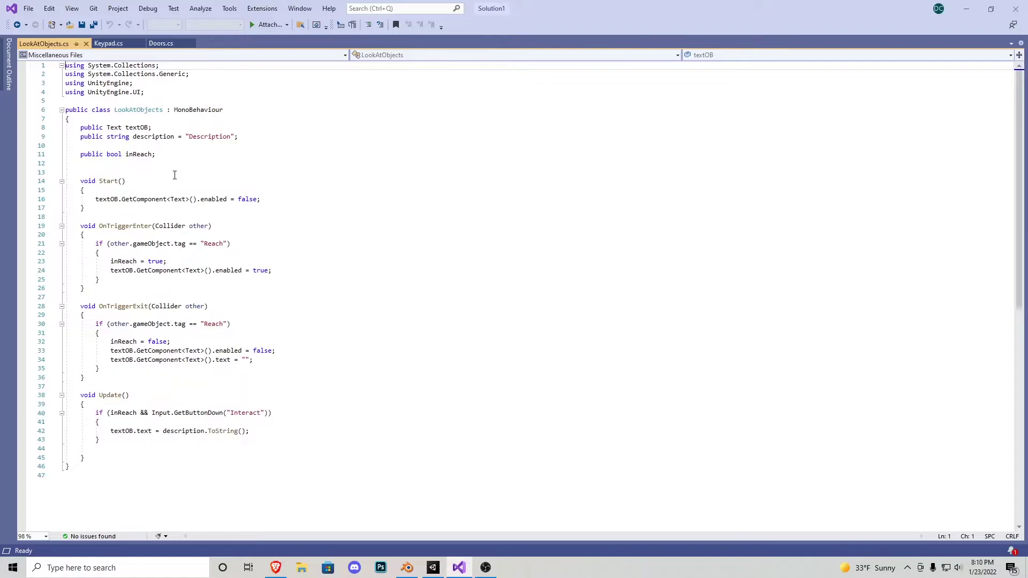
left_click_drag(92, 172, 52, 129)
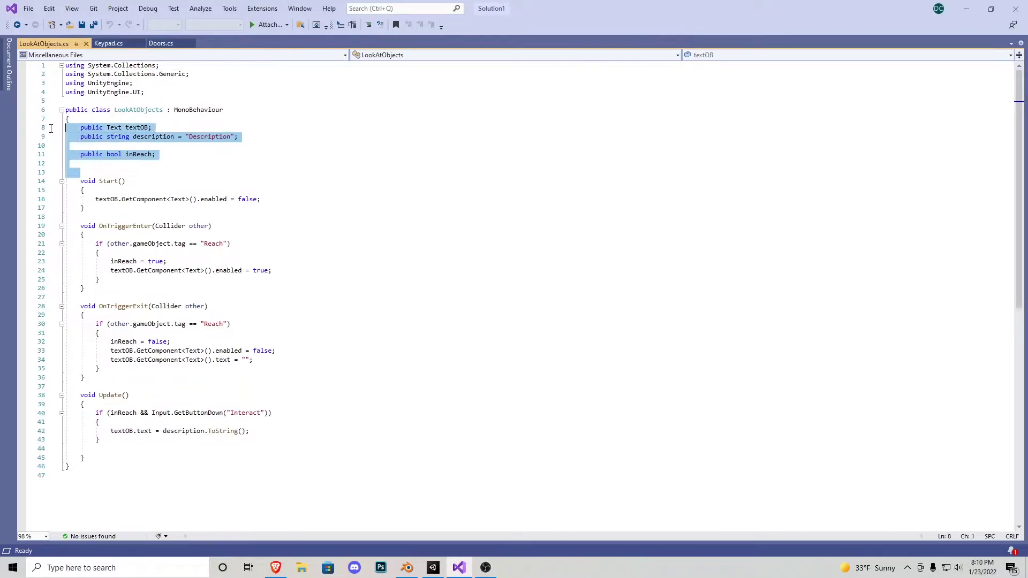
left_click(78, 130)
left_click_drag(152, 128, 81, 125)
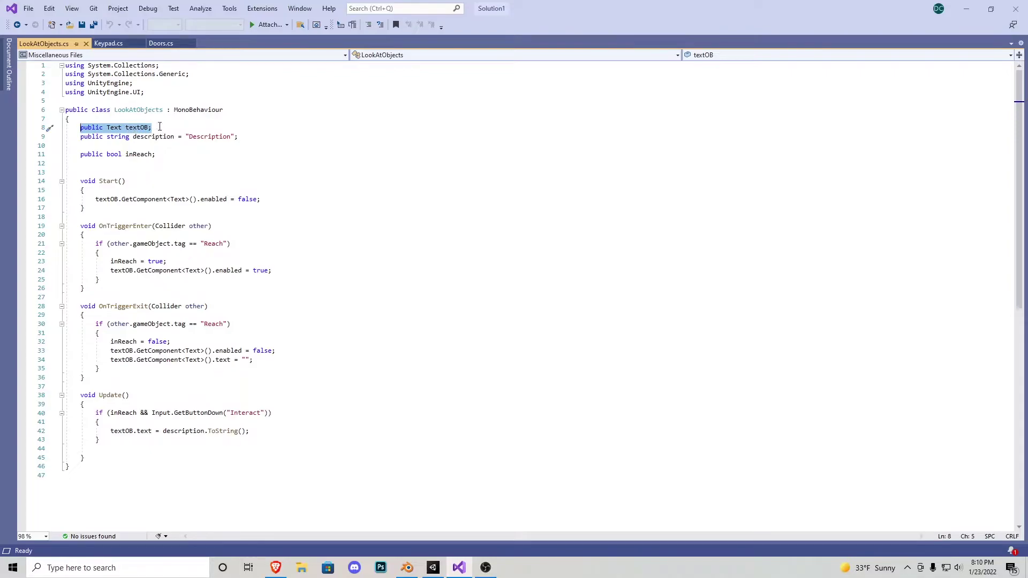
left_click_drag(80, 137, 189, 137)
left_click(235, 137)
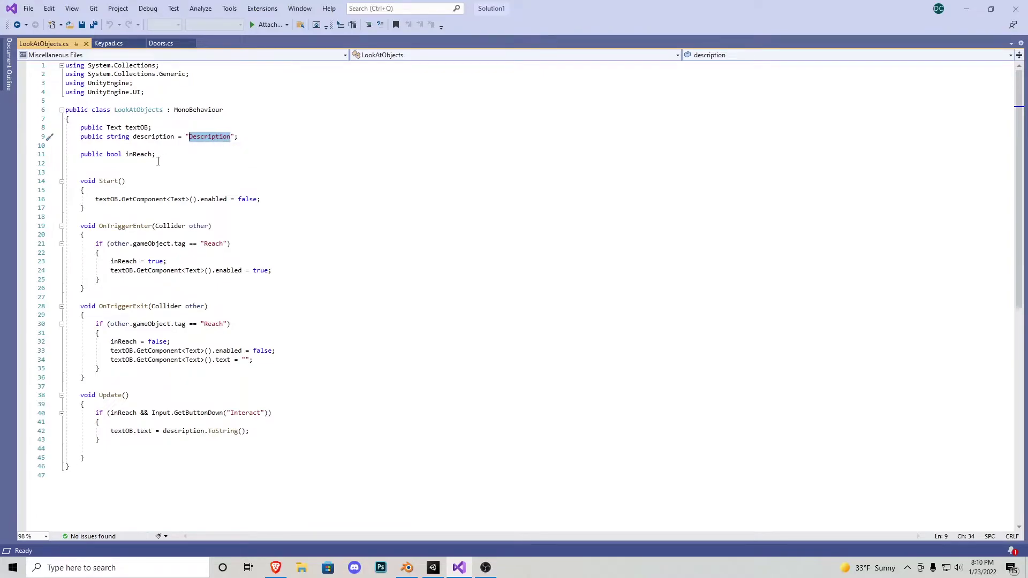
left_click_drag(161, 155, 60, 155)
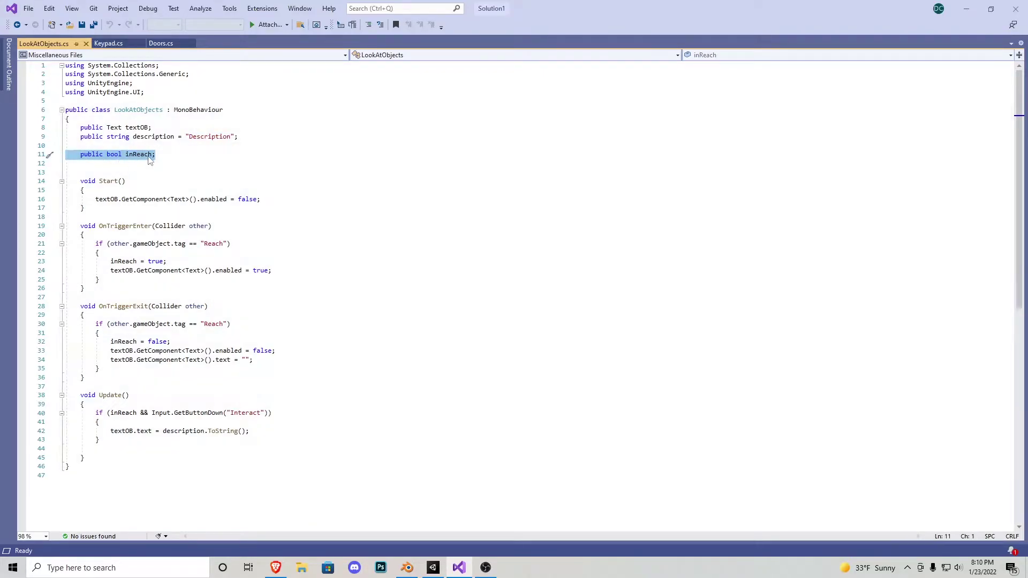
left_click(152, 155)
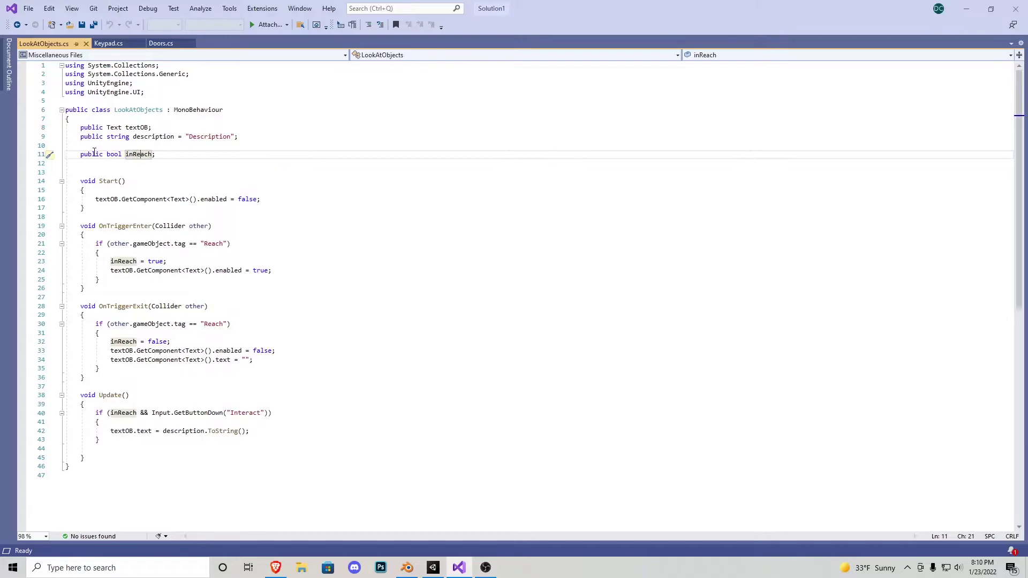
double_click(94, 154)
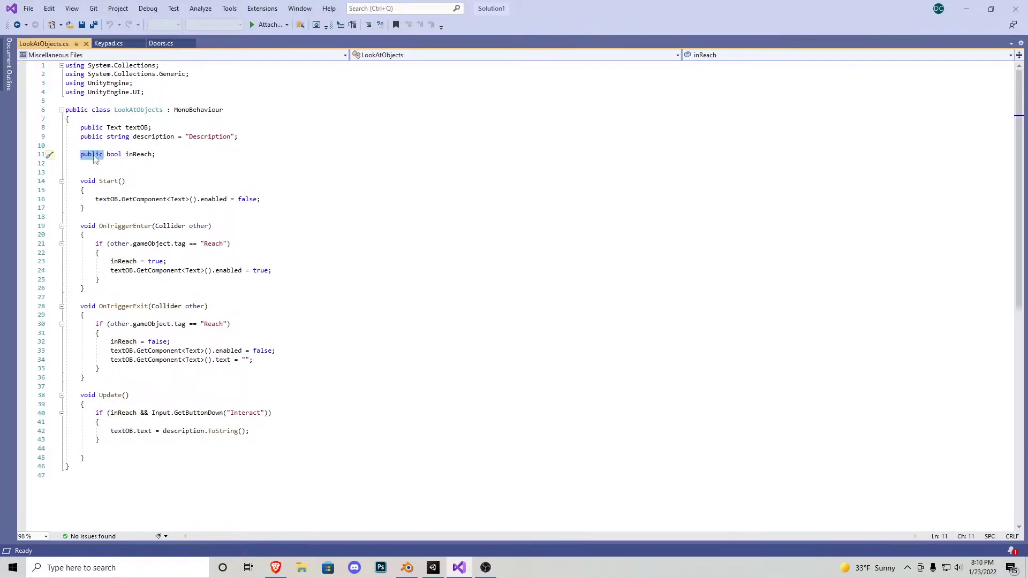
Highlight the Start method line that hides the Text component
left_click_drag(257, 209, 128, 199)
left_click(109, 199)
left_click(129, 199)
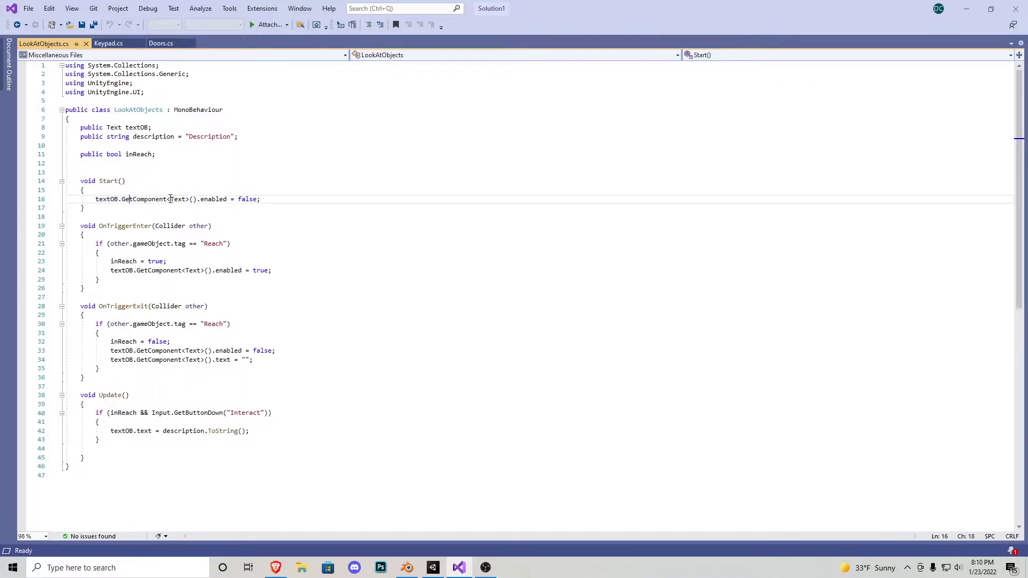
double_click(171, 199)
left_click_drag(200, 199, 259, 200)
Highlight the OnTriggerEnter and OnTriggerExit blocks, their inReach assignments and the empty-text reset
left_click_drag(84, 288, 65, 225)
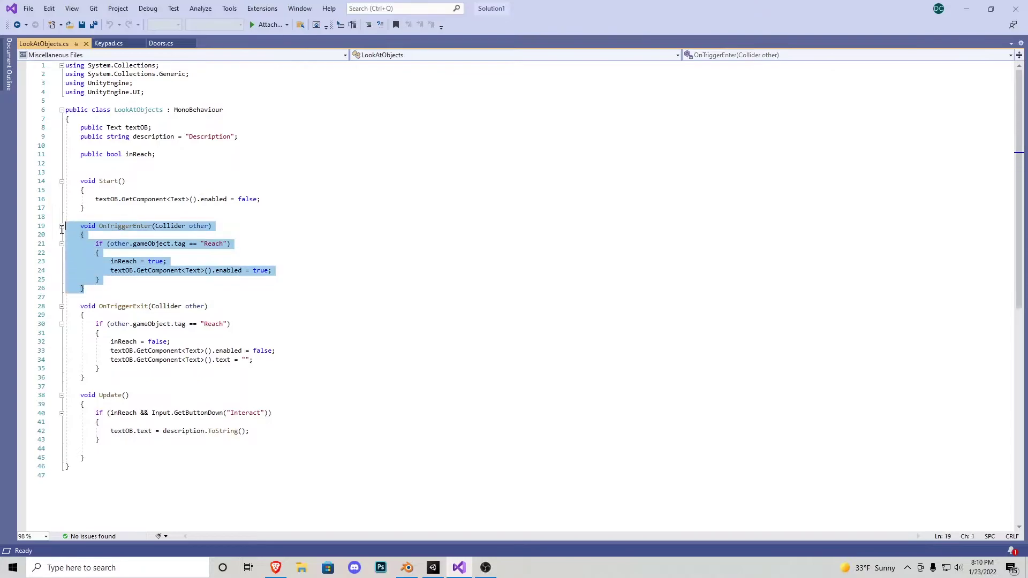
left_click(143, 234)
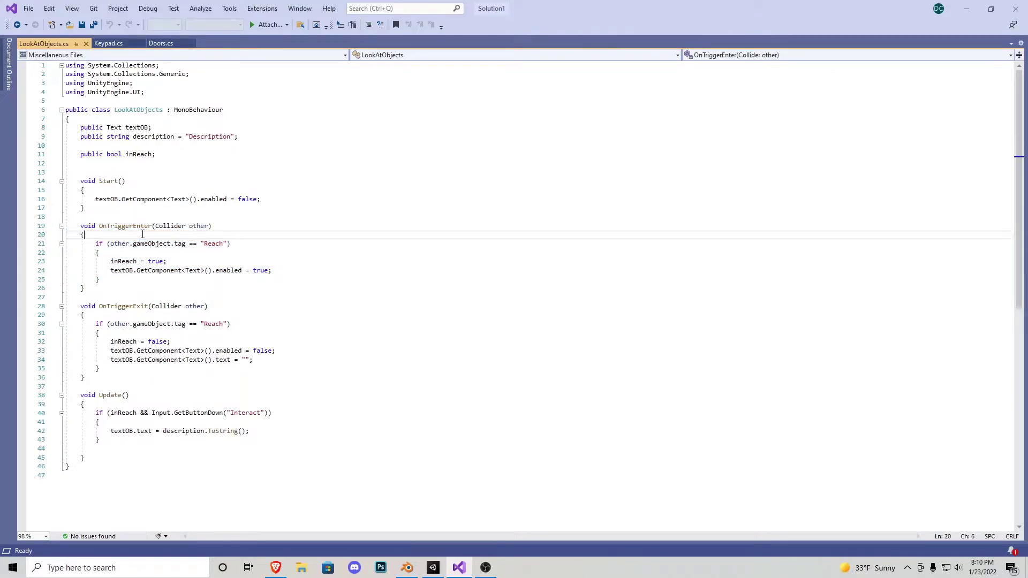
left_click_drag(172, 262, 273, 271)
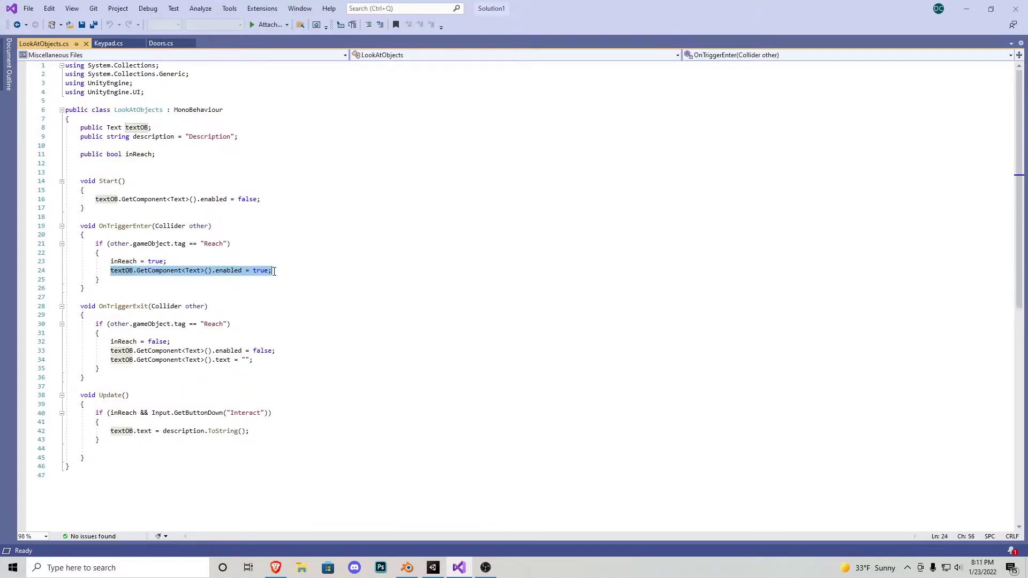
left_click(274, 272)
left_click_drag(110, 376, 58, 308)
left_click(115, 325)
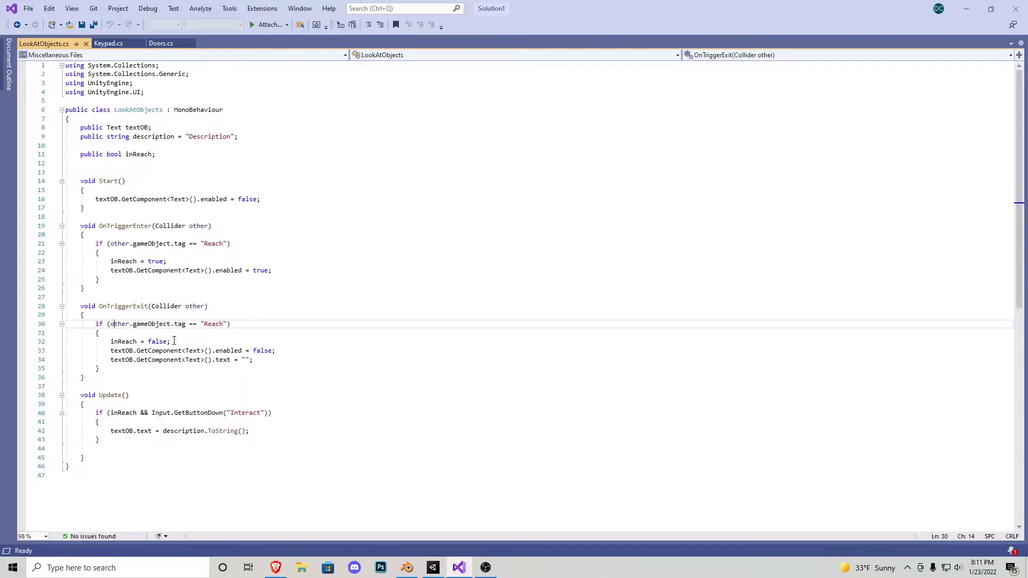
left_click_drag(174, 341, 108, 341)
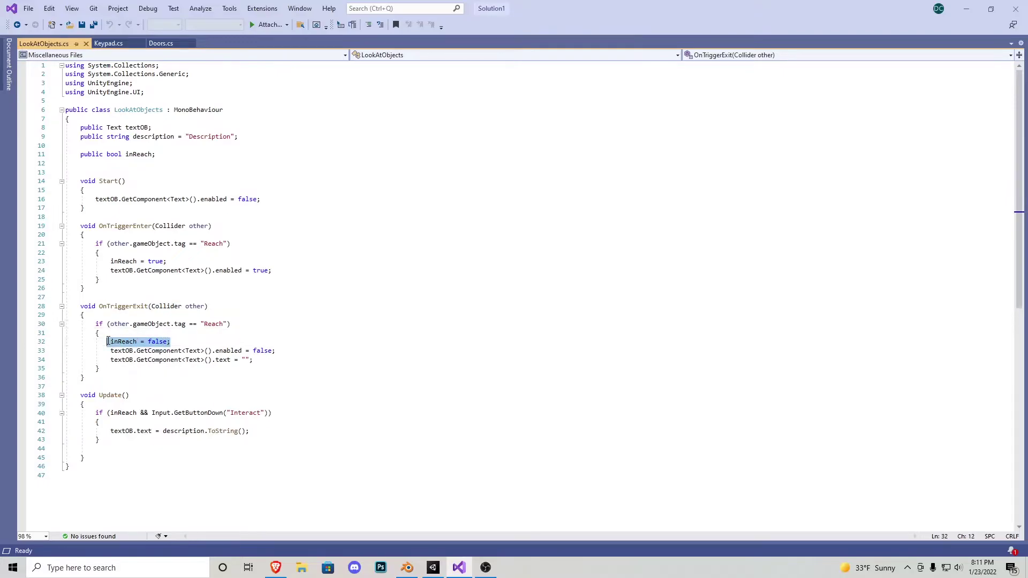
left_click(145, 351)
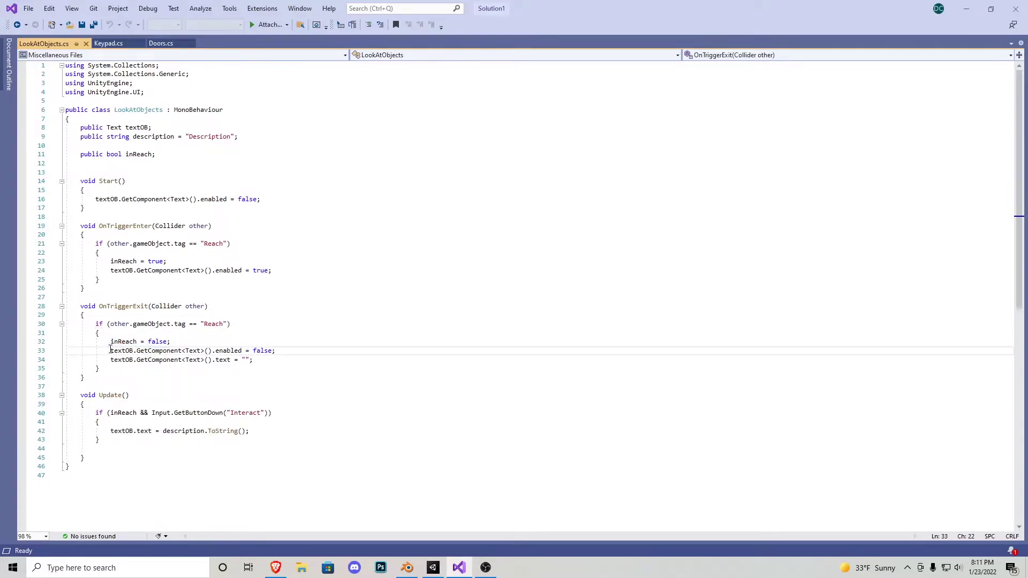
mouse_move(111, 349)
left_mouse_down()
mouse_move(291, 350)
mouse_move(110, 359)
left_mouse_up()
left_click(252, 360)
left_click_drag(252, 359, 238, 360)
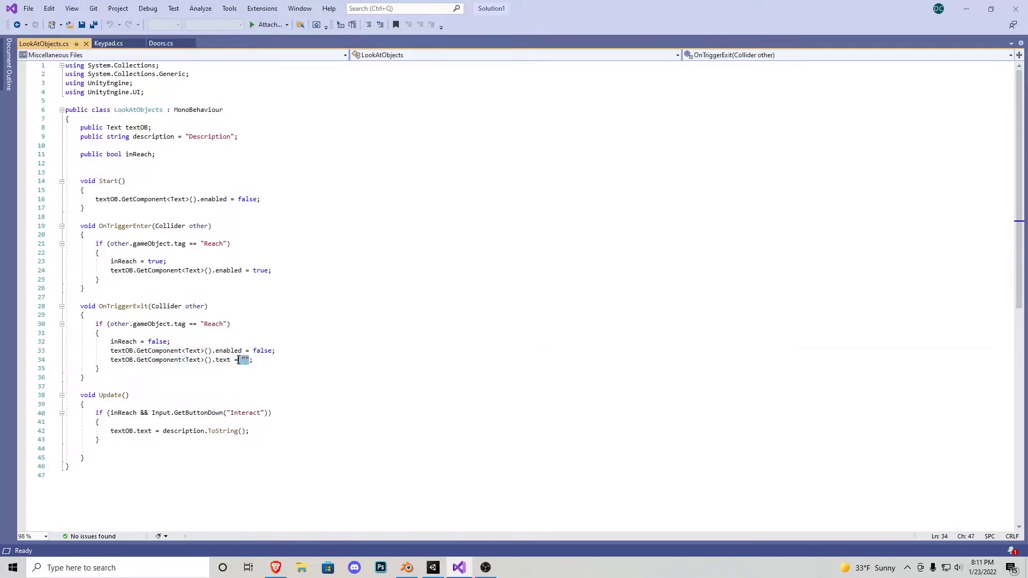
Go over the Update method and public description field, then return to Unity's Scene view
left_click_drag(85, 458, 66, 395)
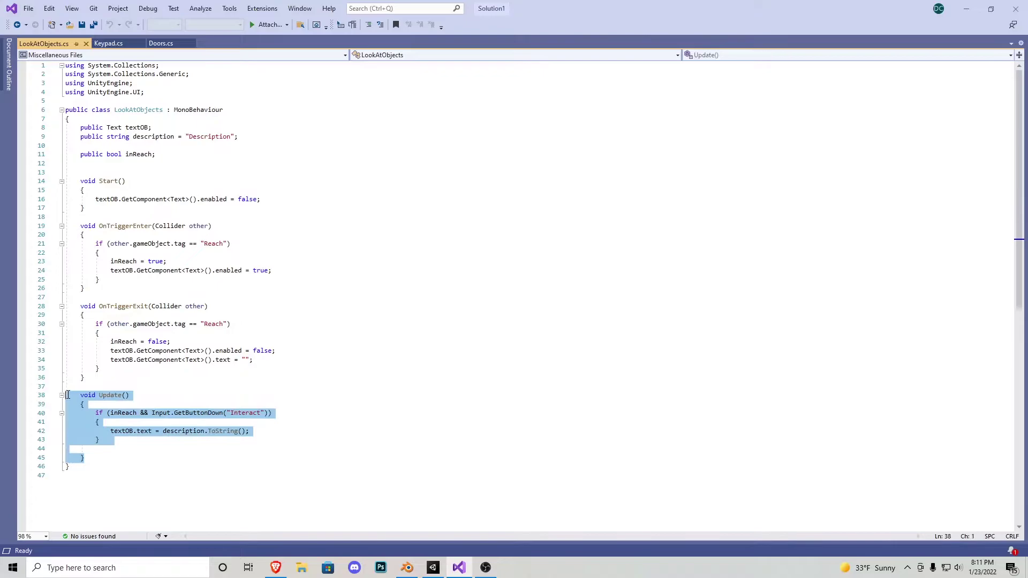
left_click(95, 410)
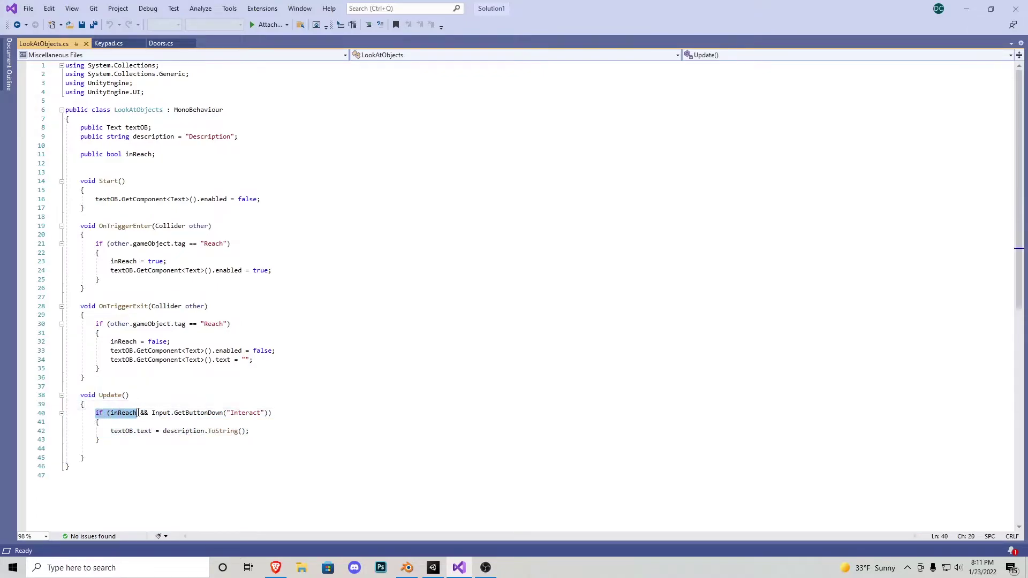
left_click_drag(85, 289, 80, 226)
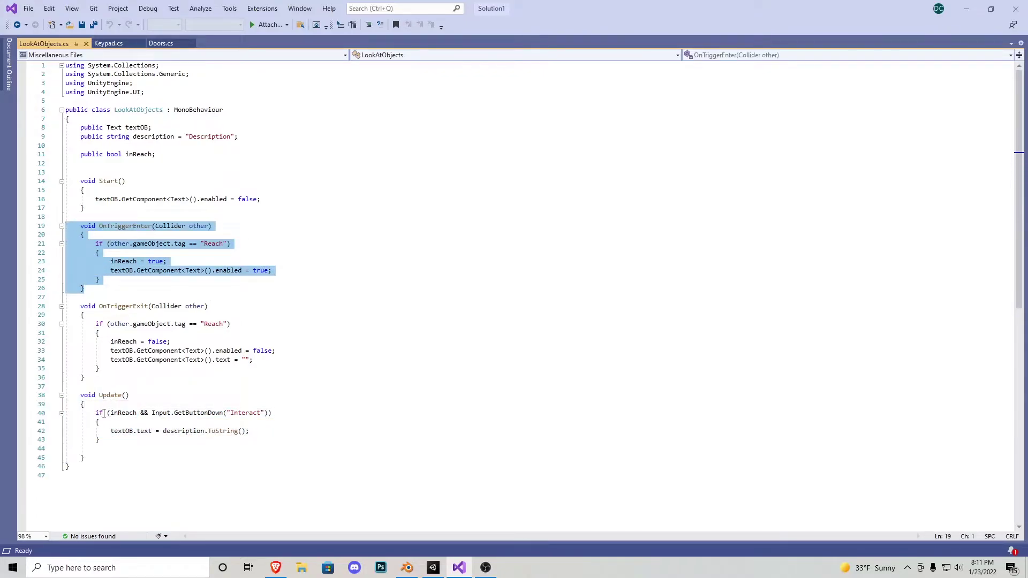
left_click_drag(89, 413, 205, 431)
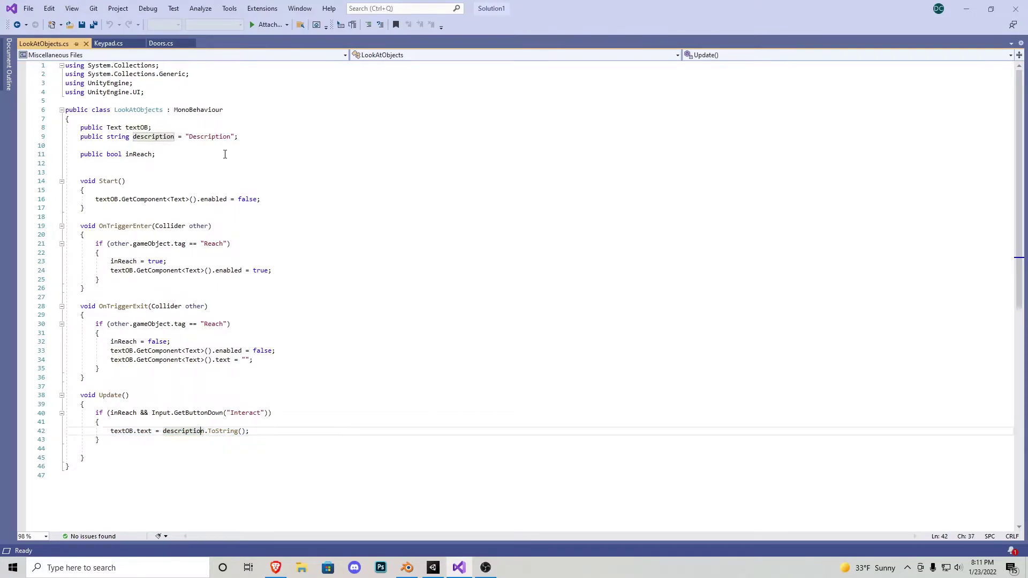
left_click_drag(237, 137, 72, 136)
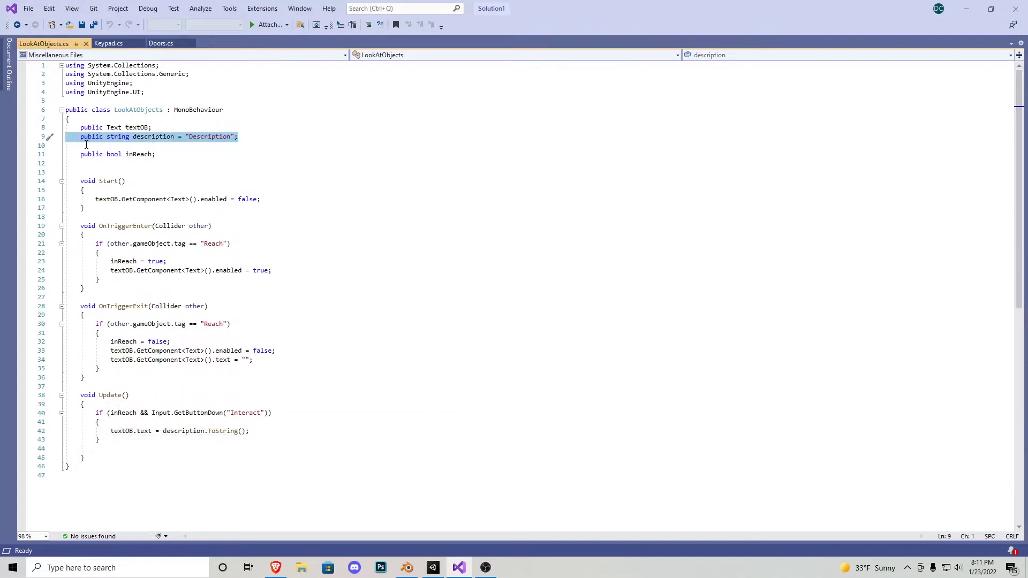
key("alt+Tab")
left_click_drag(286, 254, 312, 262, "alt")
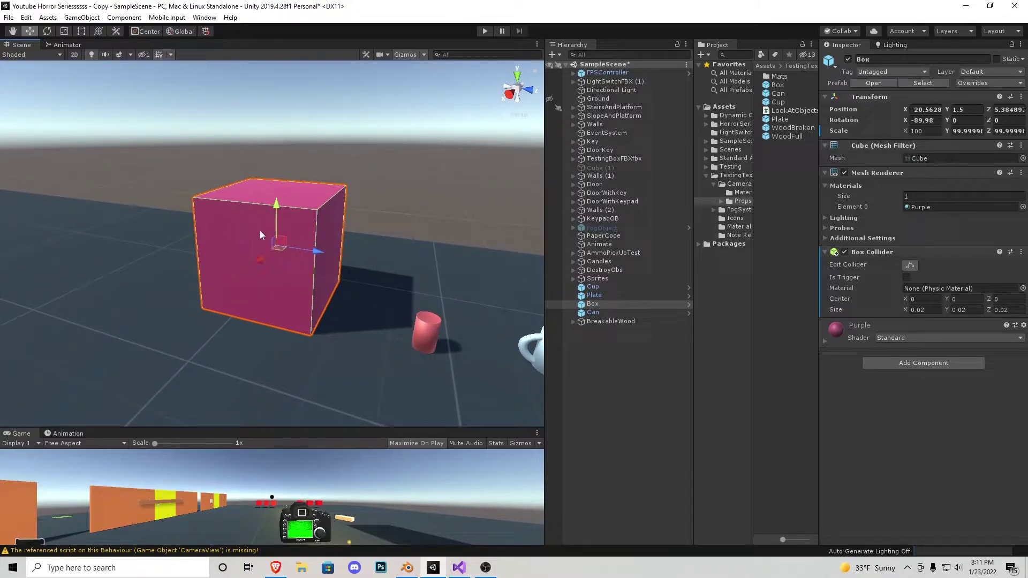
Expand FPSController > HUD, enlarge the Game view, and toggle OpenDoorText on and off
left_click(574, 73)
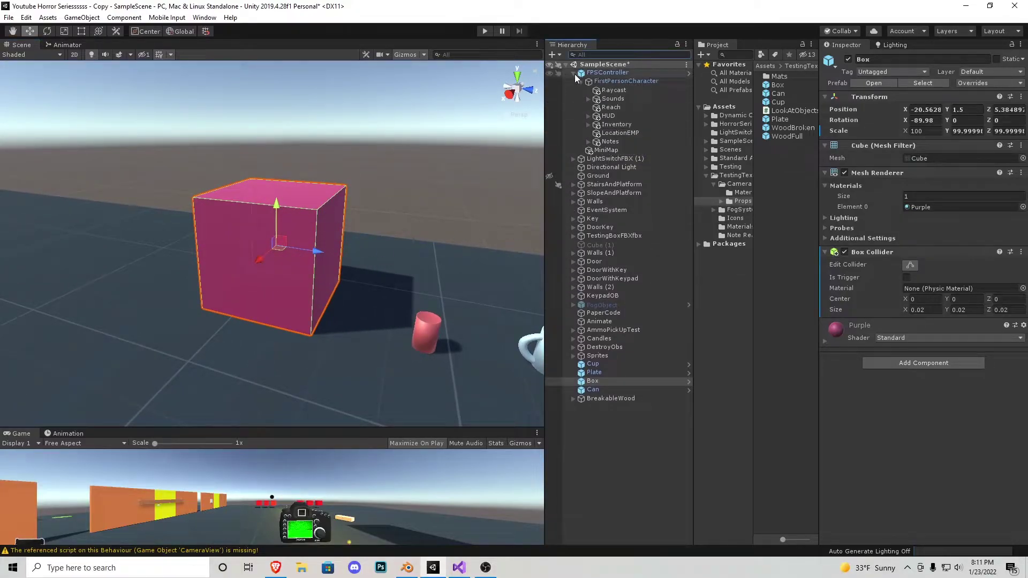
left_click(589, 116)
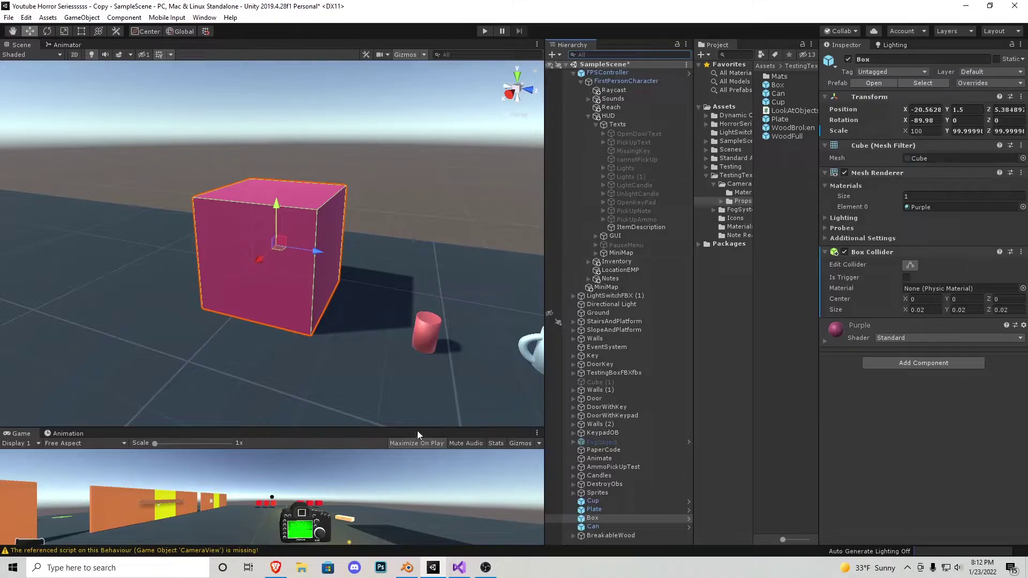
left_click_drag(420, 429, 422, 376)
left_click_drag(423, 329, 423, 158)
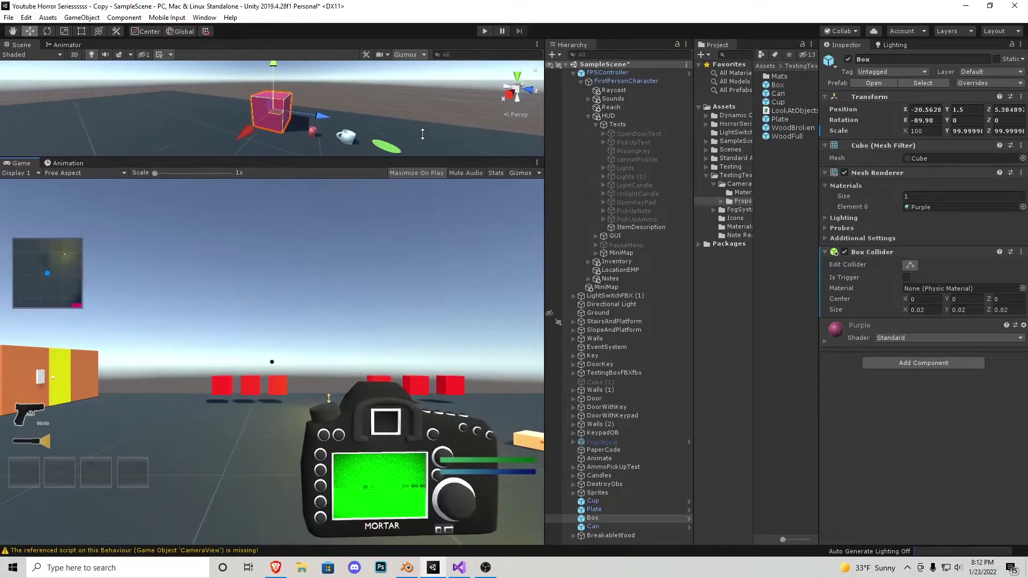
left_click(637, 133)
left_click(849, 59)
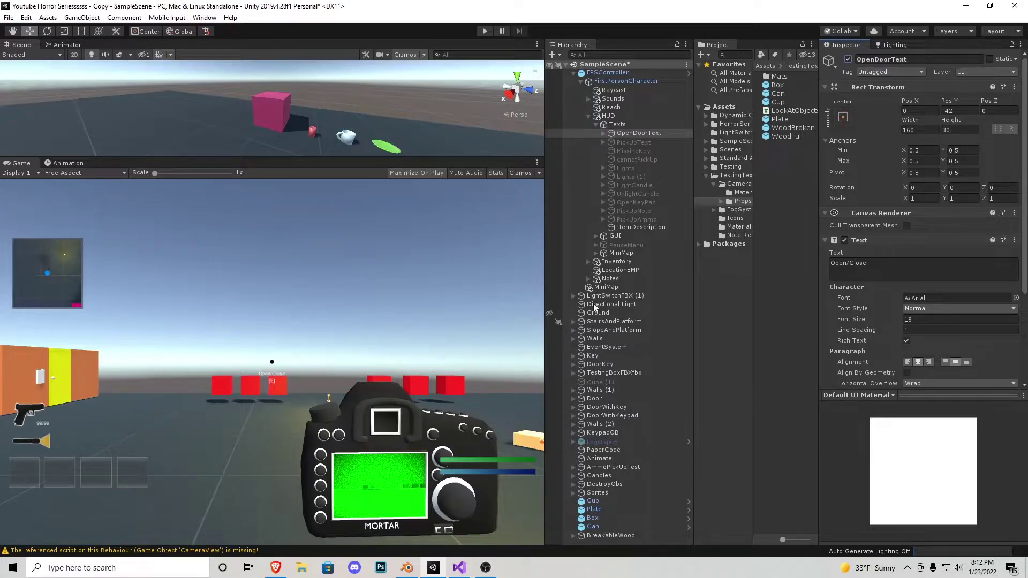
left_click(848, 59)
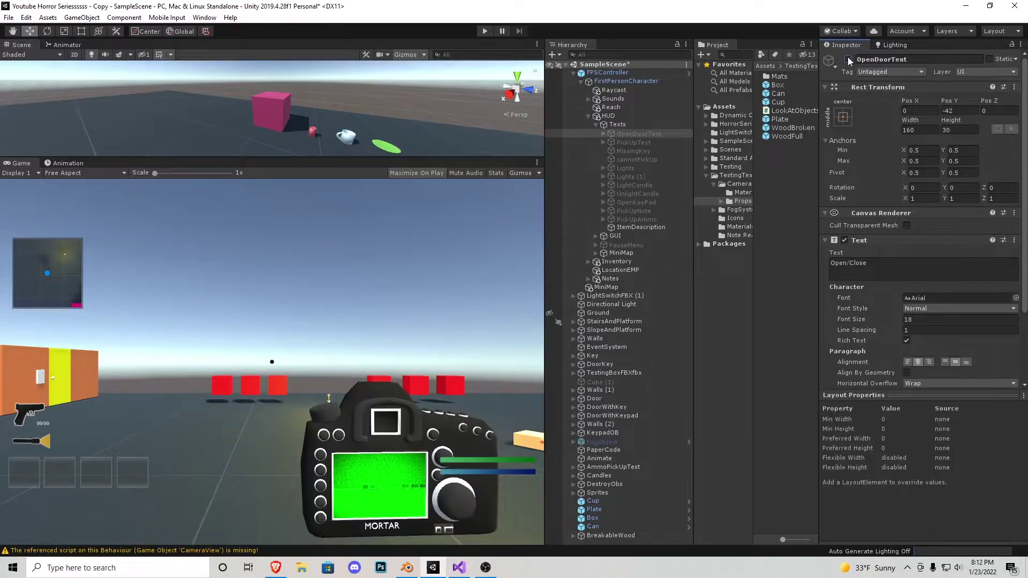
Type sample text into ItemDescription's Text field to preview it, then delete it
left_click(621, 227)
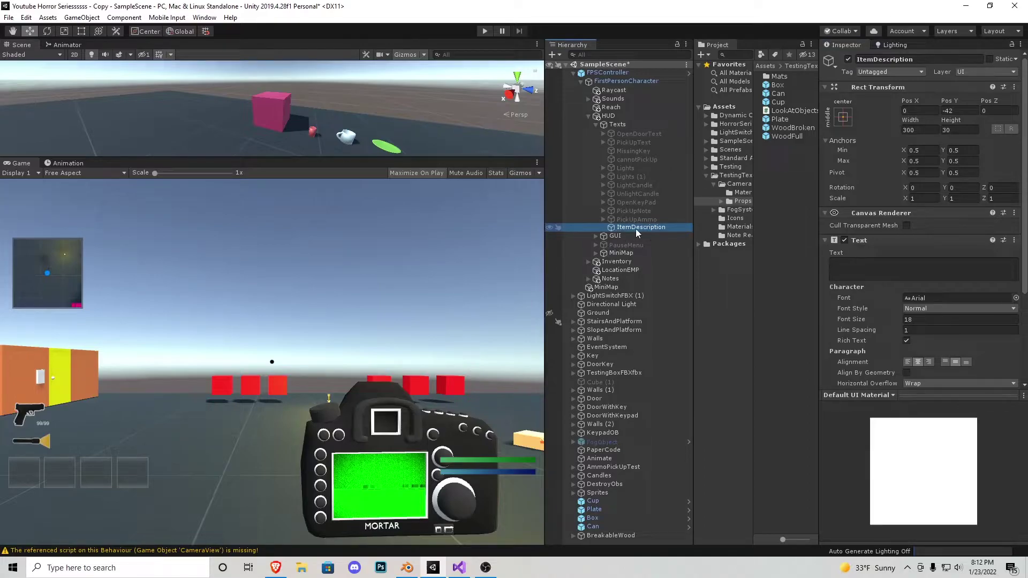
left_click(861, 261)
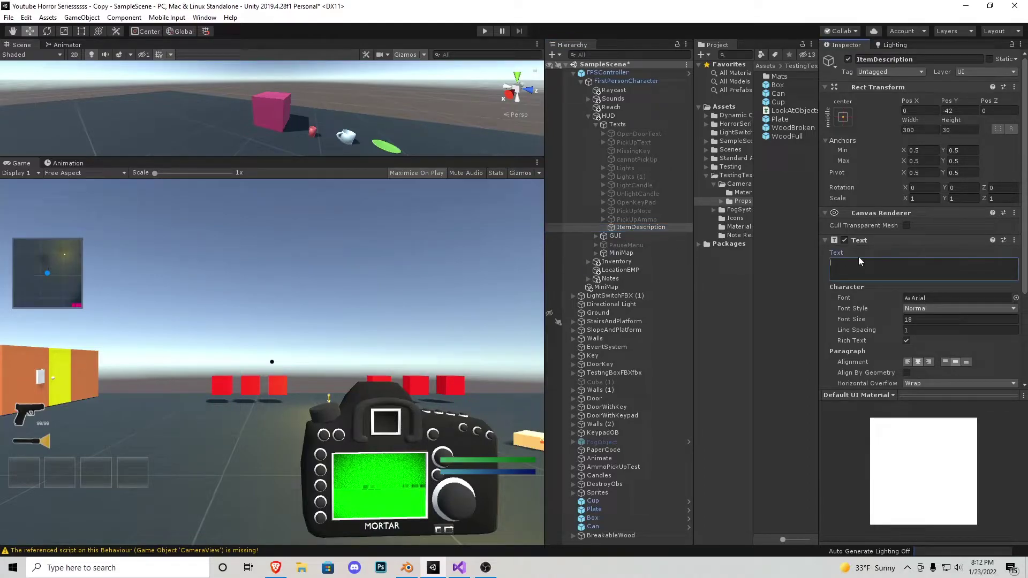
type("ksdfhsdhfshdflkjhaskjhfdlajkfl")
left_click_drag(924, 263, 829, 266)
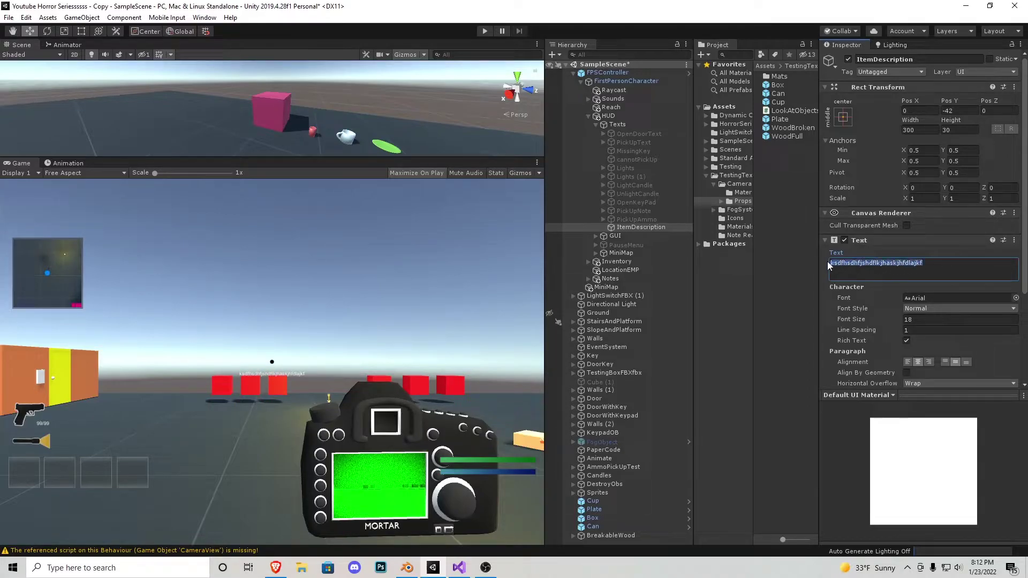
key("BackSpace")
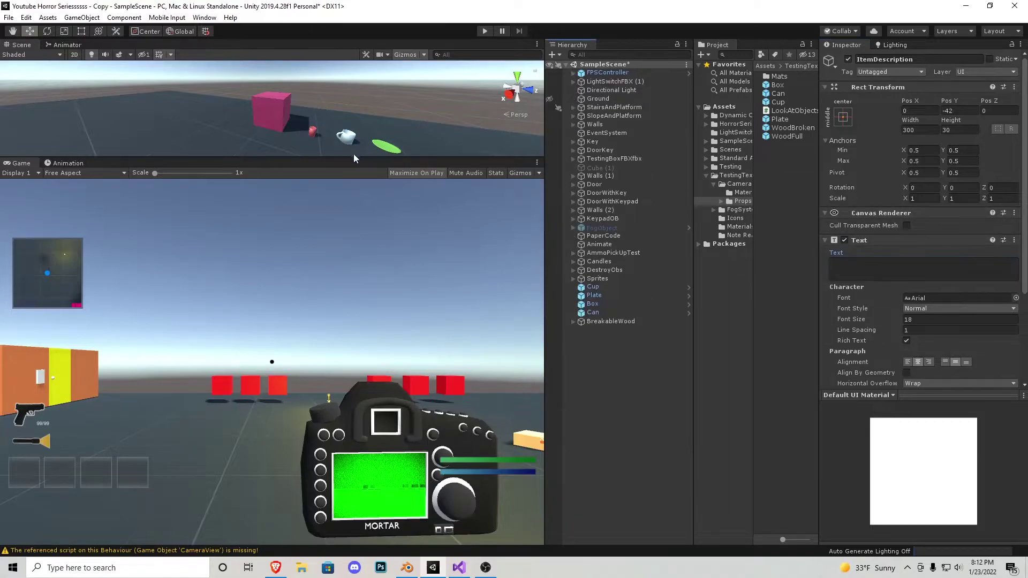
left_click_drag(353, 158, 346, 423)
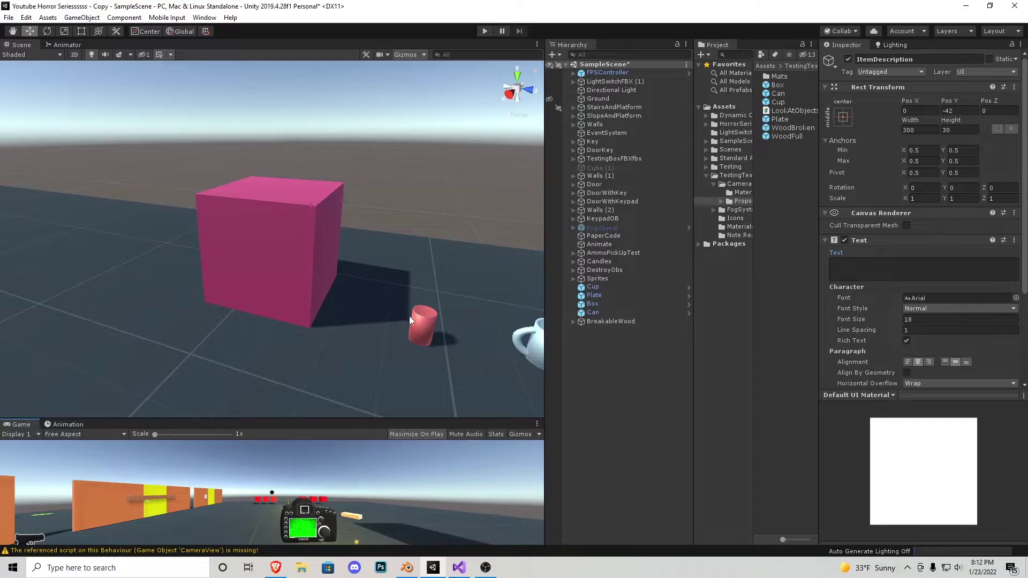
Add the LookAtObjects script to the Box with ItemDescription as its Text OB
left_click(291, 235)
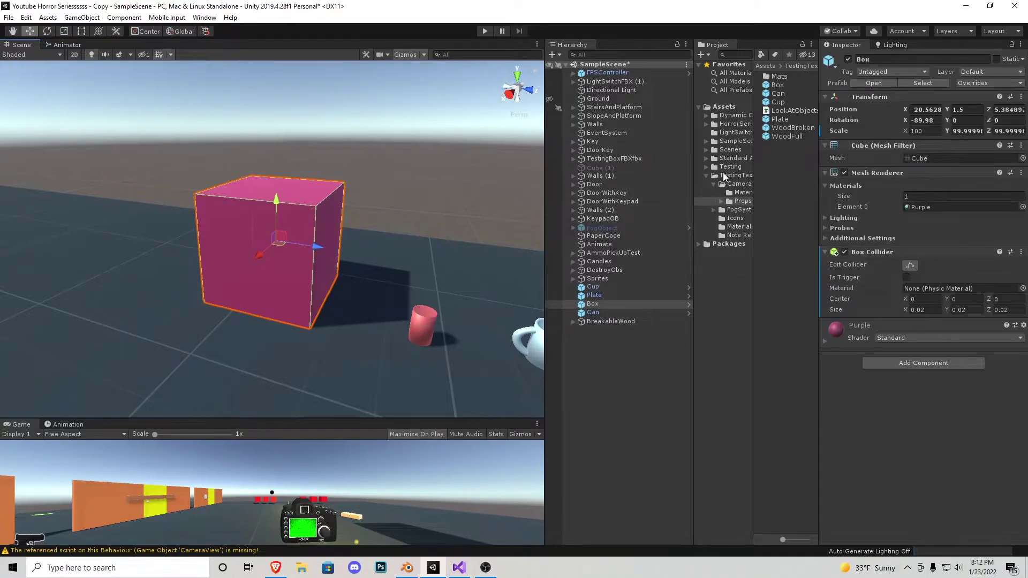
left_click_drag(789, 111, 875, 384)
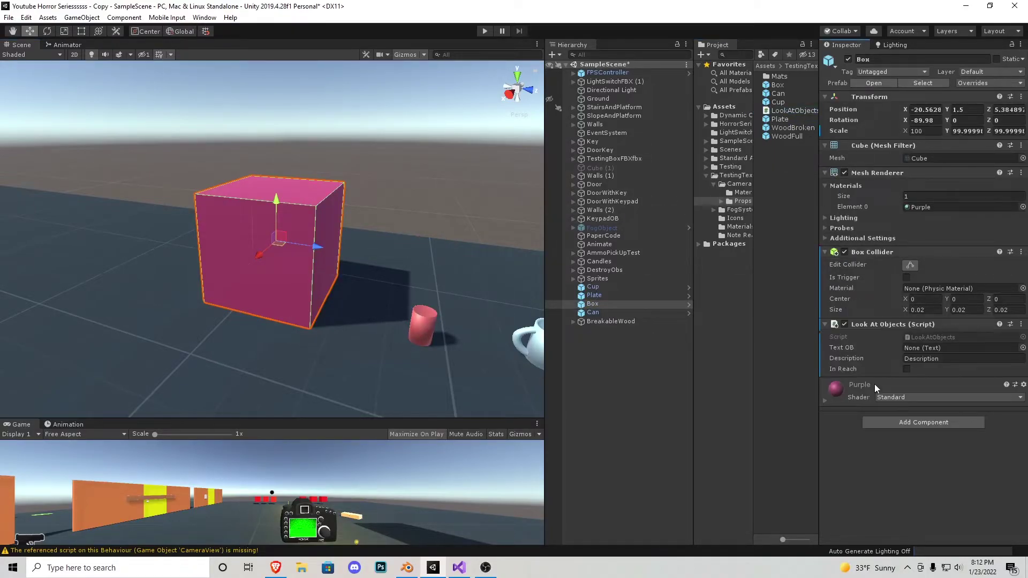
left_click(574, 73)
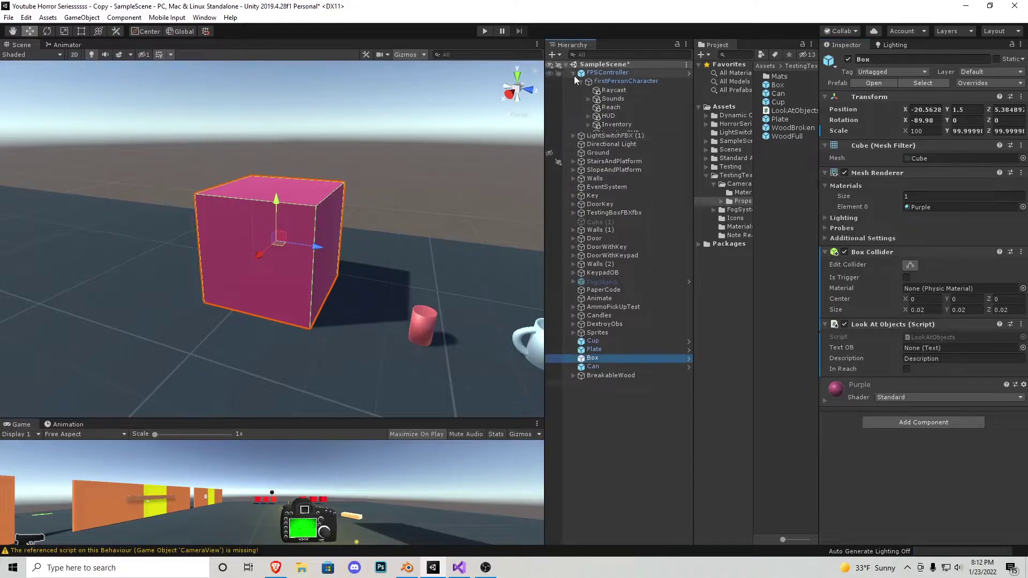
left_click(588, 124)
left_click(588, 116)
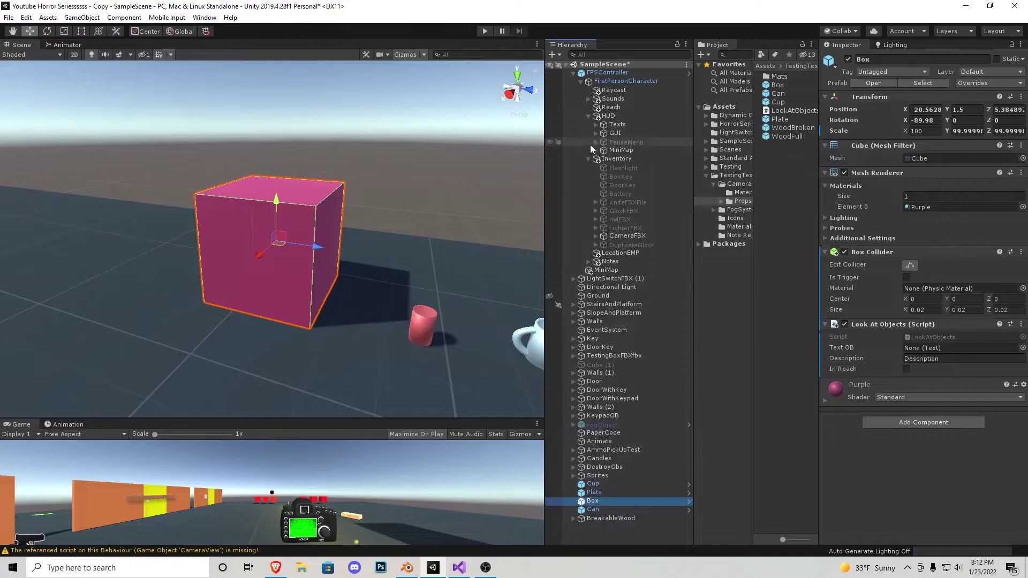
left_click(596, 124)
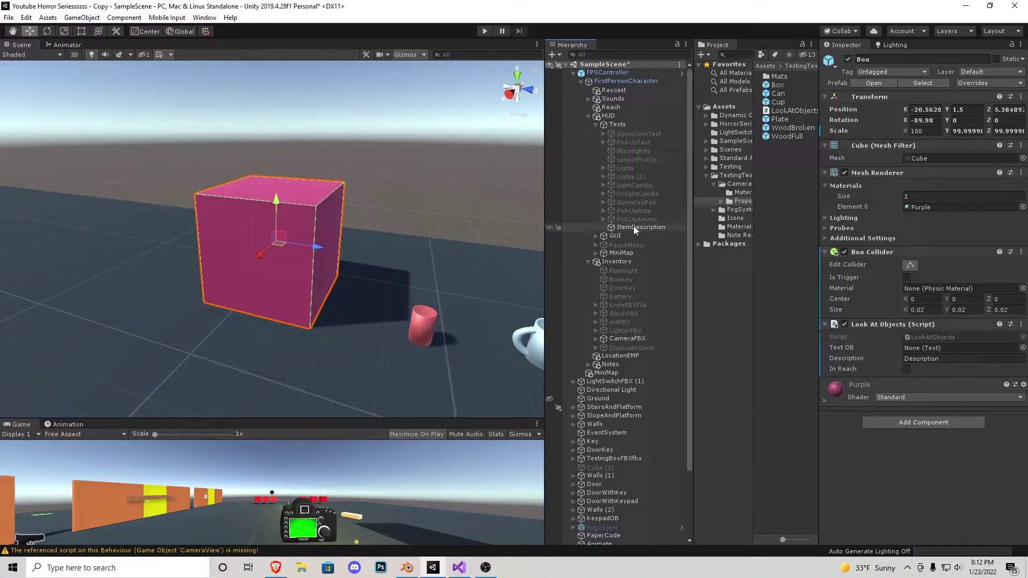
left_click_drag(624, 232, 930, 351)
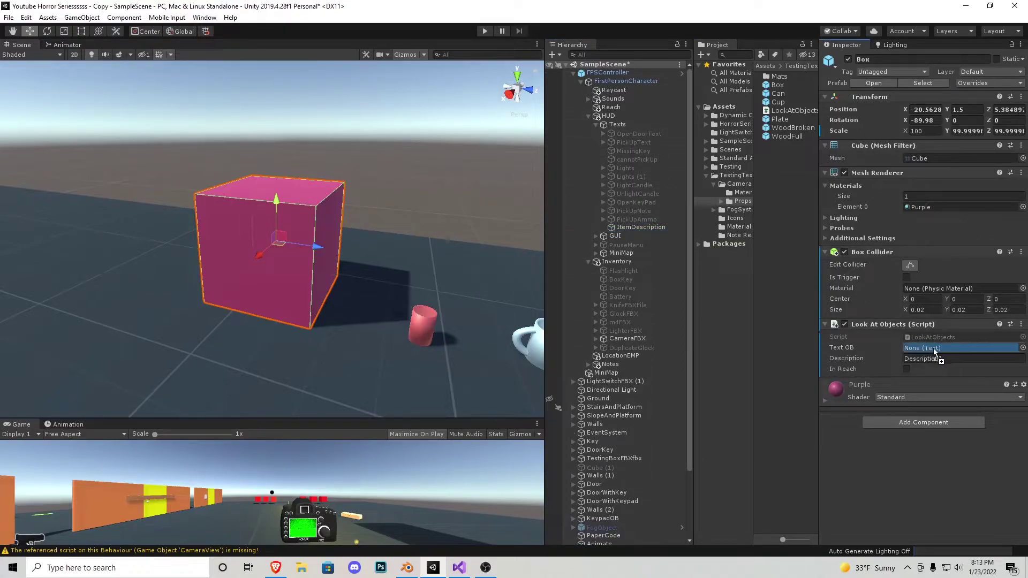
Paste 'Remember To Like And Subscribe!' as the Box's Description, then start the game
left_click(570, 73)
left_click(572, 73)
left_click(324, 193)
left_click(323, 193)
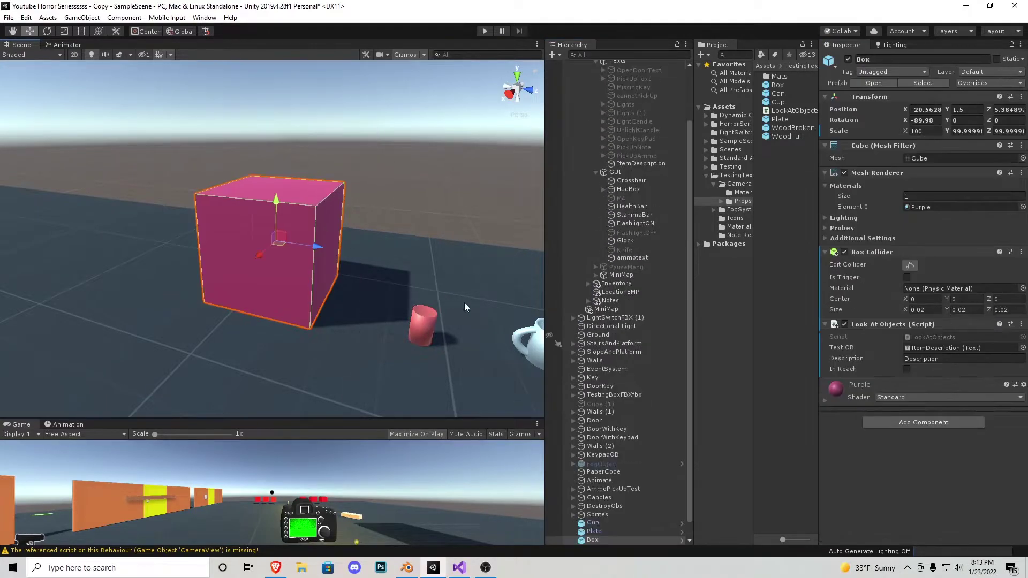
left_click(947, 362)
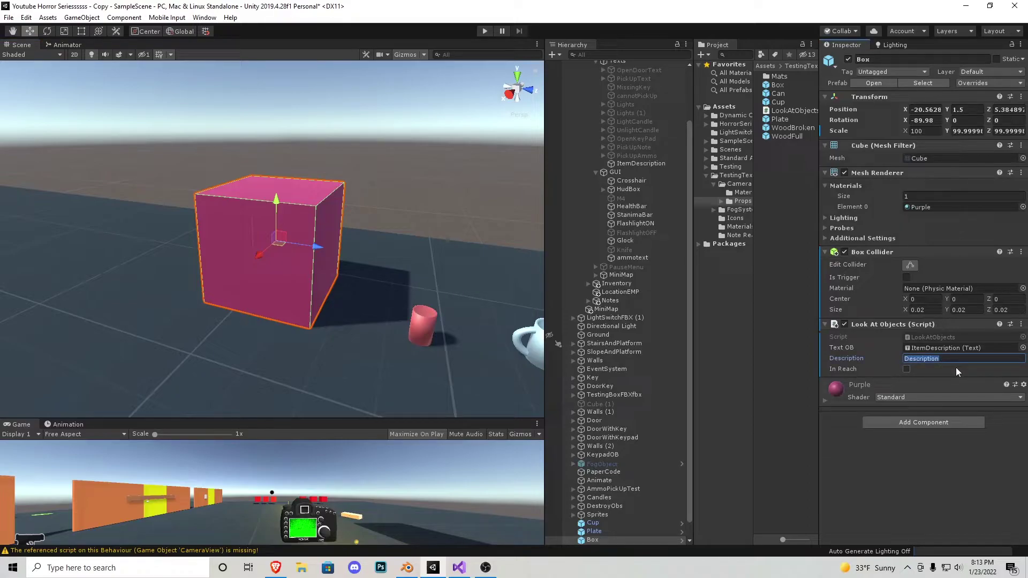
type("Remember To Like And Subscribe!")
left_click(488, 34)
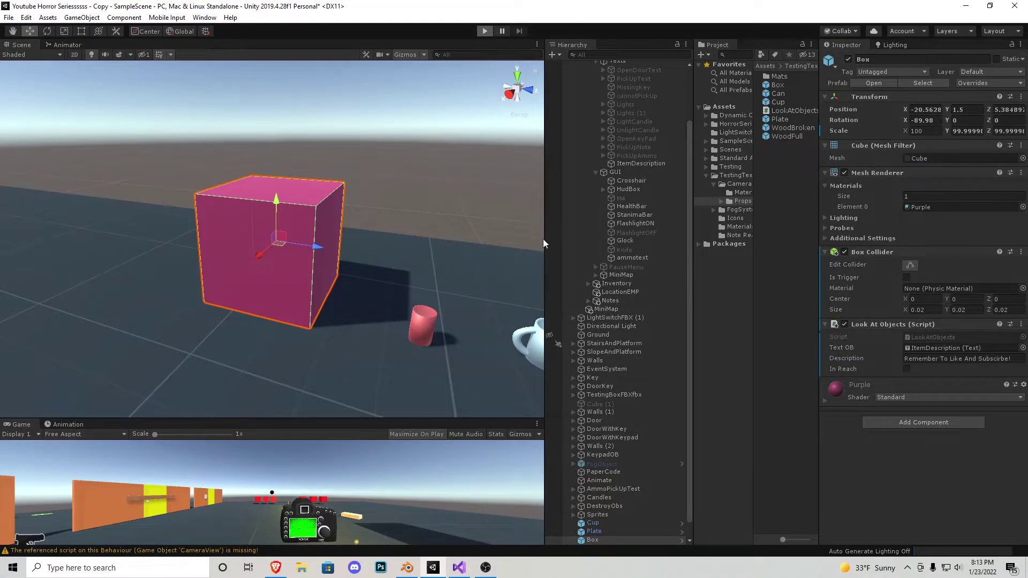
Walk to the pink box, show 'Remember To Like And Subscribe!' with E, then stop playing
key("w")
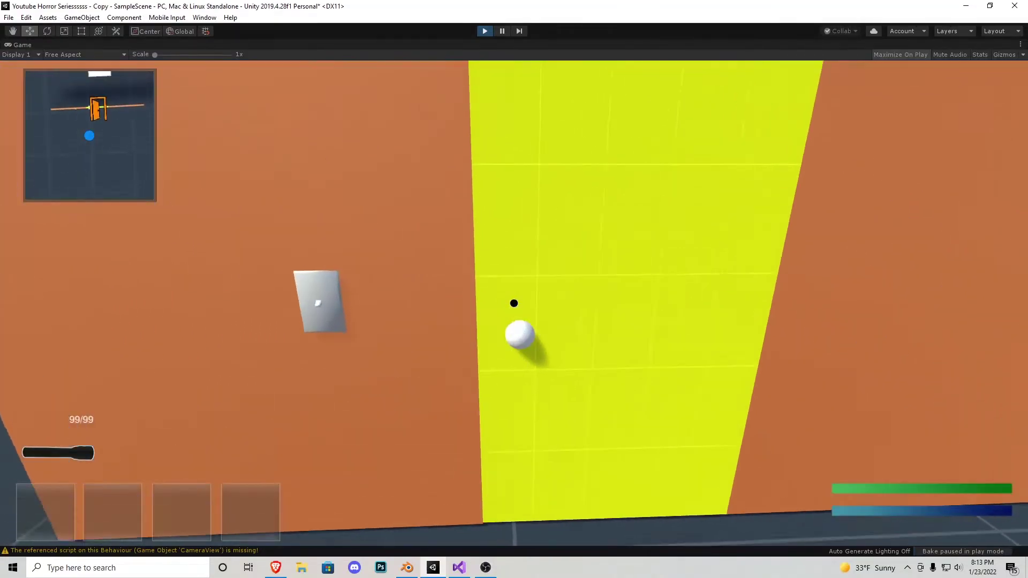
key("e")
key("w")
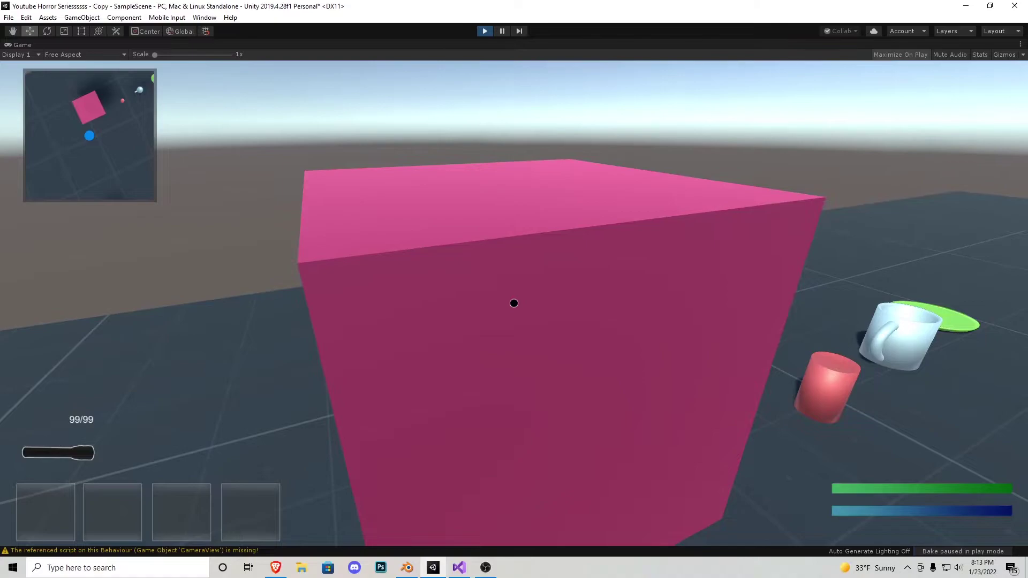
key("e")
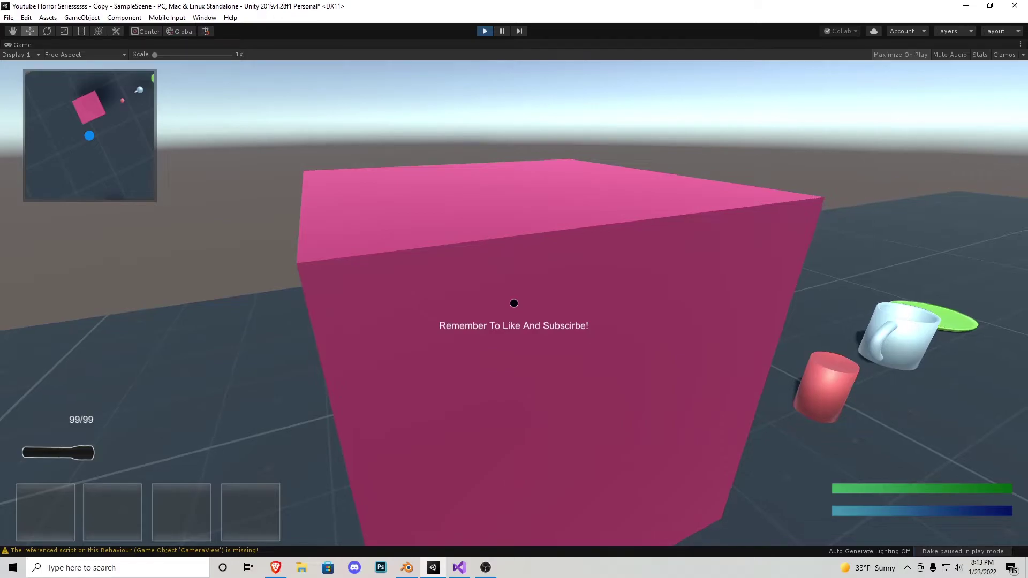
key("d")
key("w")
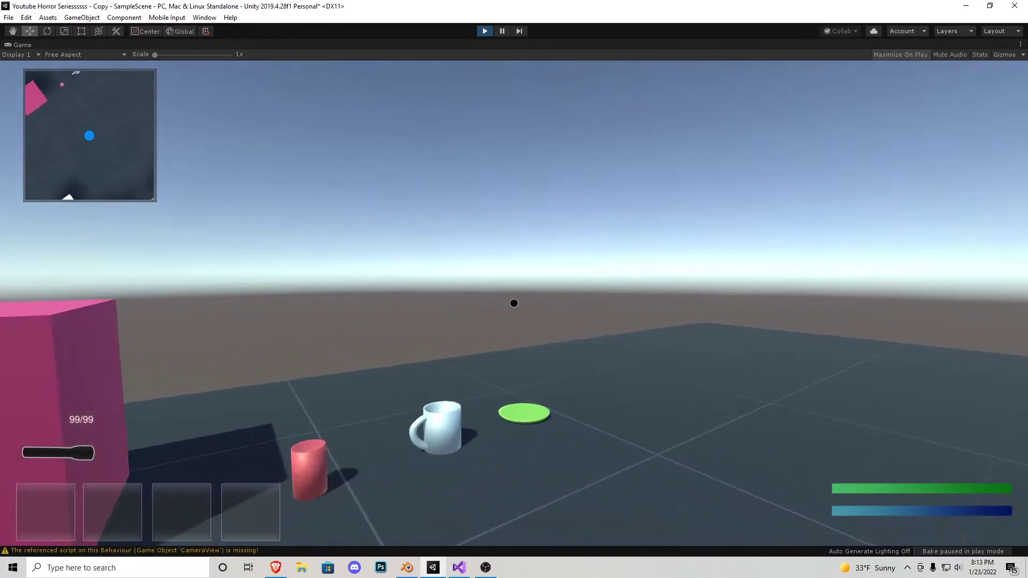
key("w")
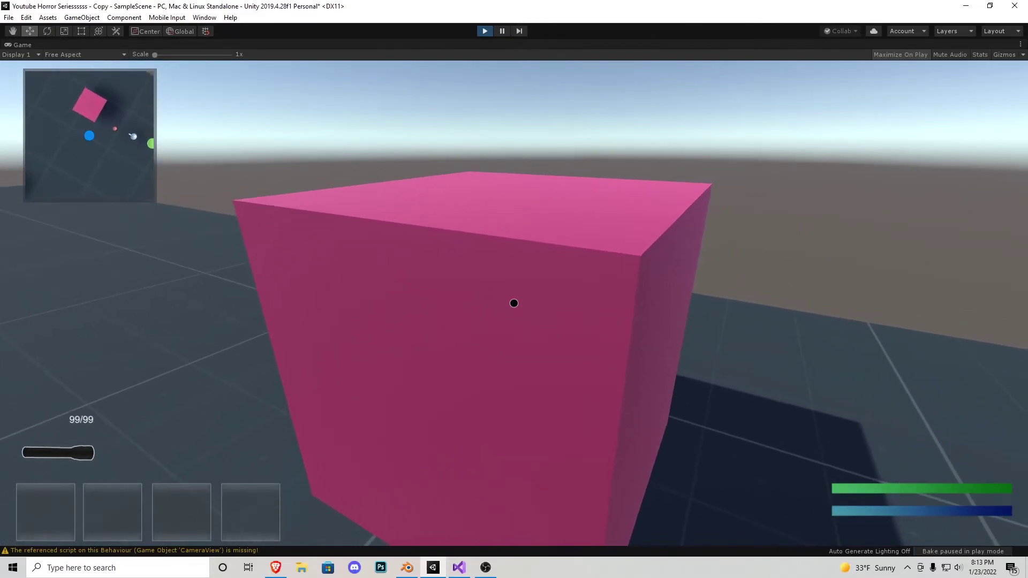
key("e")
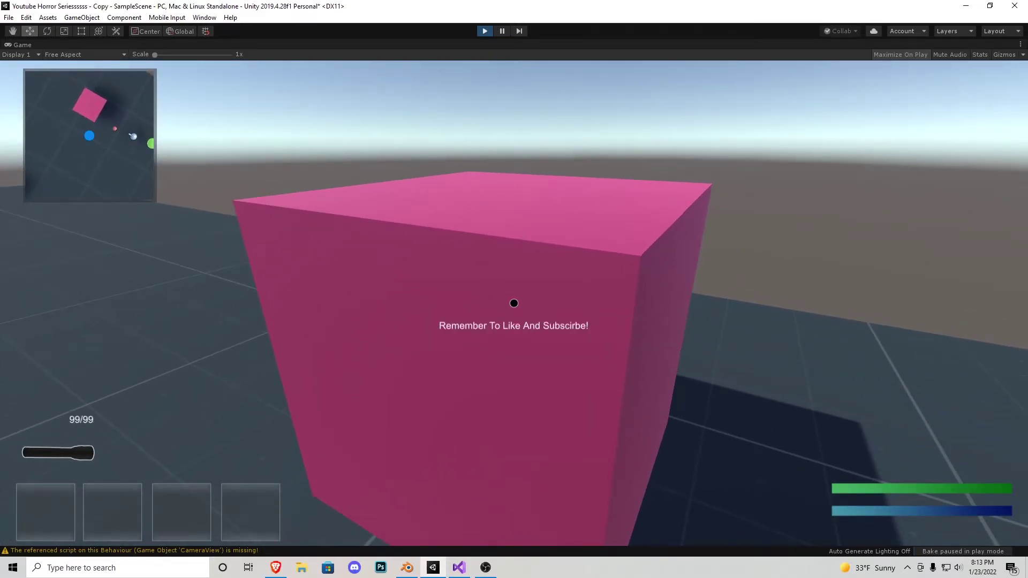
key("ctrl+p")
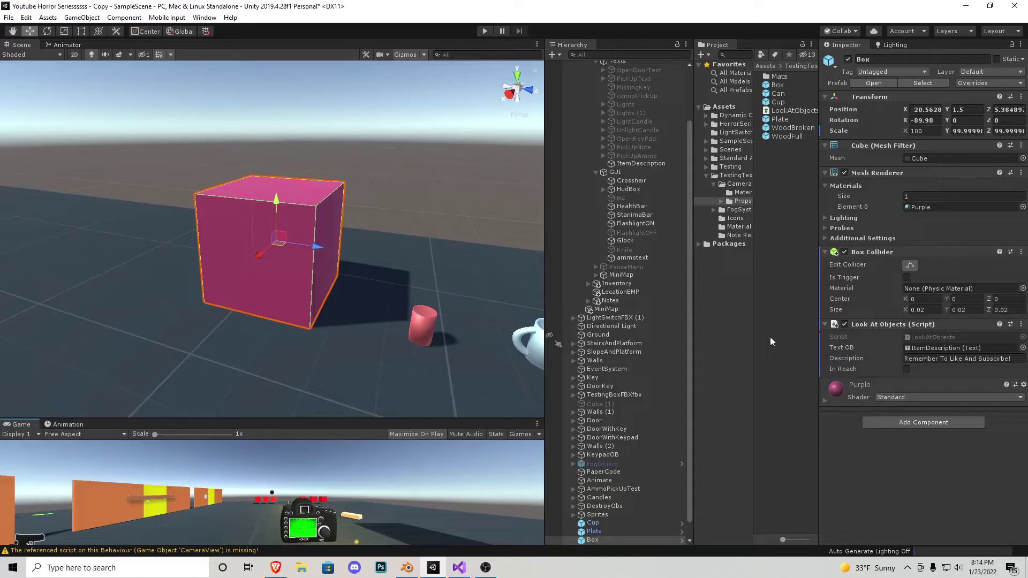
Preview the Box, Can, Cup, Plate, WoodFull and WoodBroken prefabs in the Props folder
right_click_drag(325, 293, 393, 306)
left_click_drag(462, 326, 285, 321)
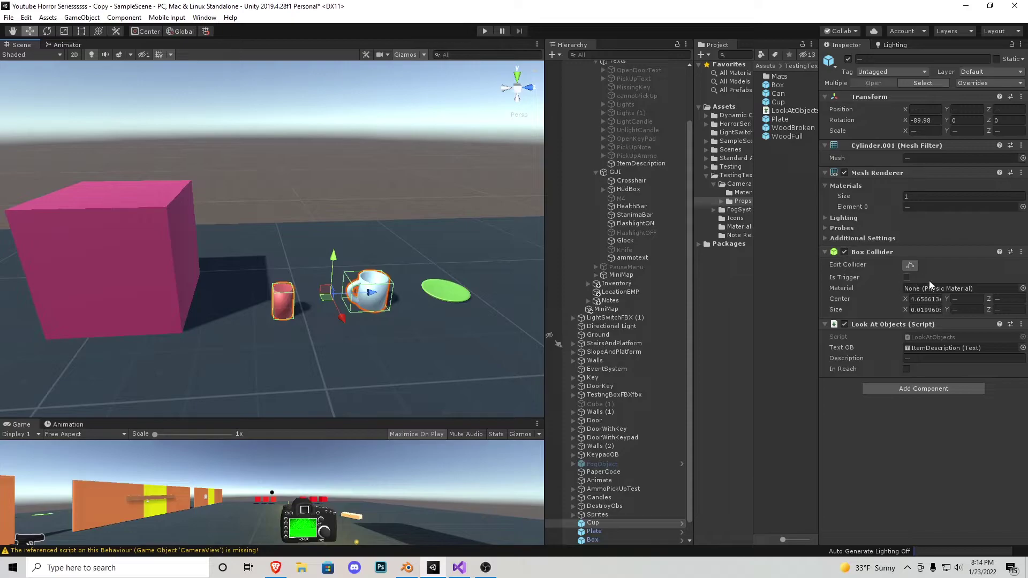
left_click(784, 297)
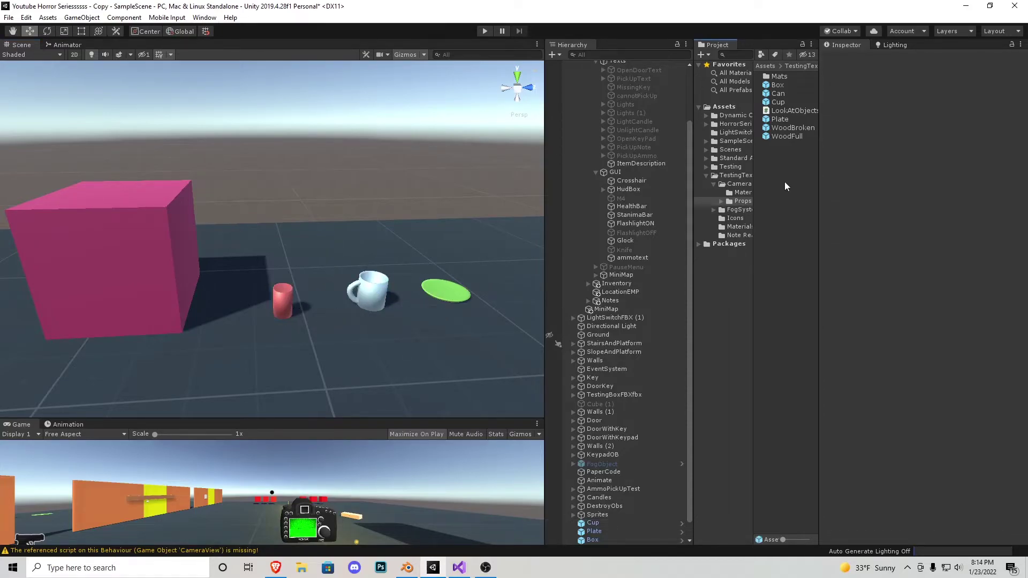
left_click(779, 85)
left_click(782, 94)
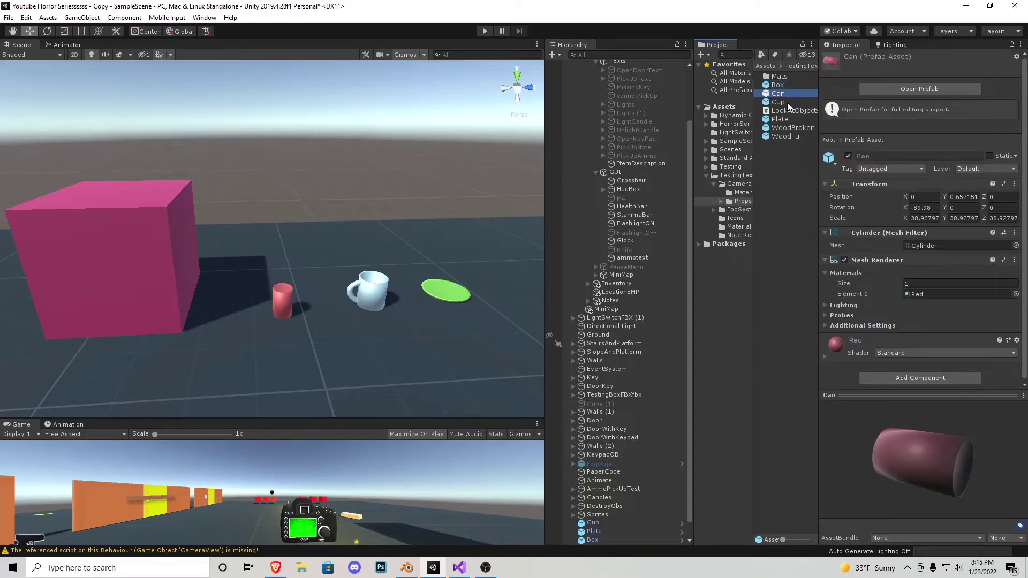
left_click(788, 102)
left_click(797, 120)
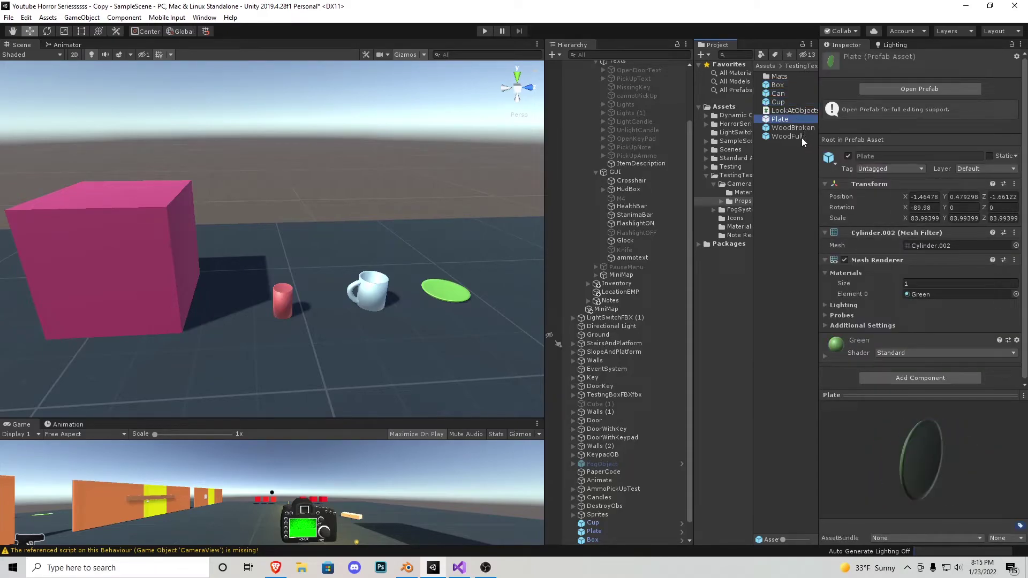
left_click(803, 138)
left_click(803, 130)
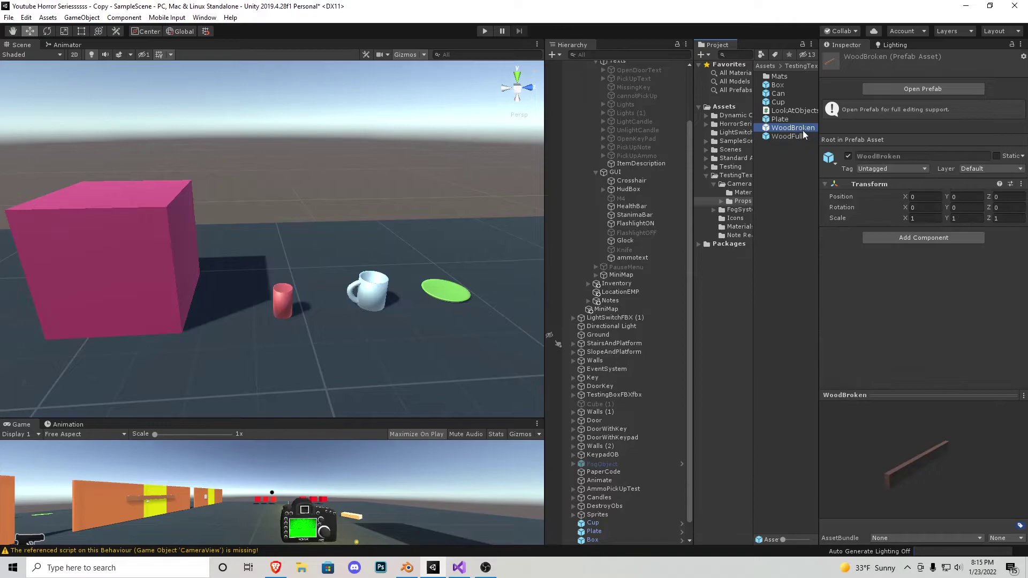
Inspect the Blue, Brown, Green, Purple and Red materials, then face the wall plank
double_click(780, 77)
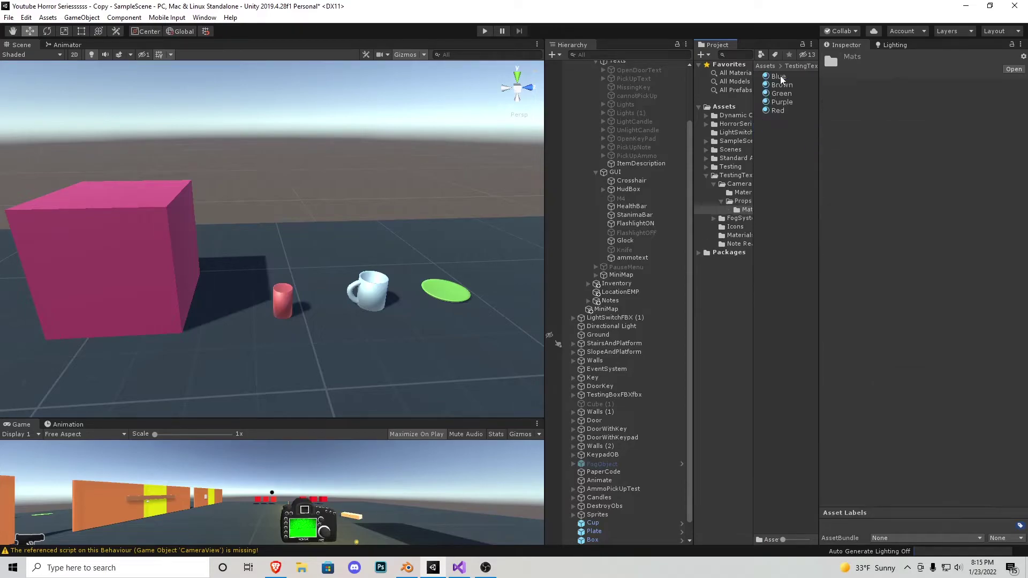
left_click(782, 79)
left_click(786, 85)
left_click(786, 95)
left_click(787, 103)
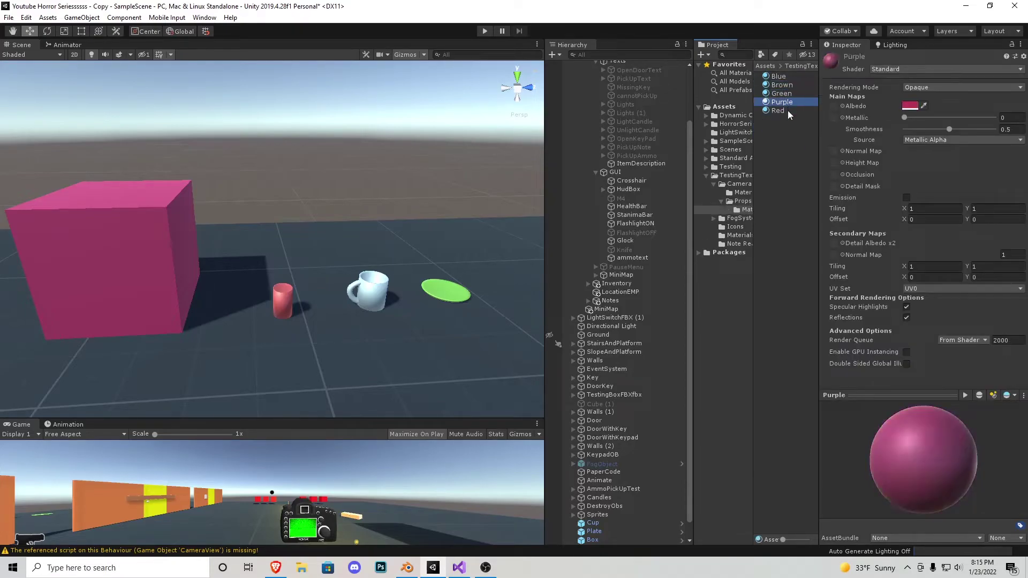
left_click(788, 110)
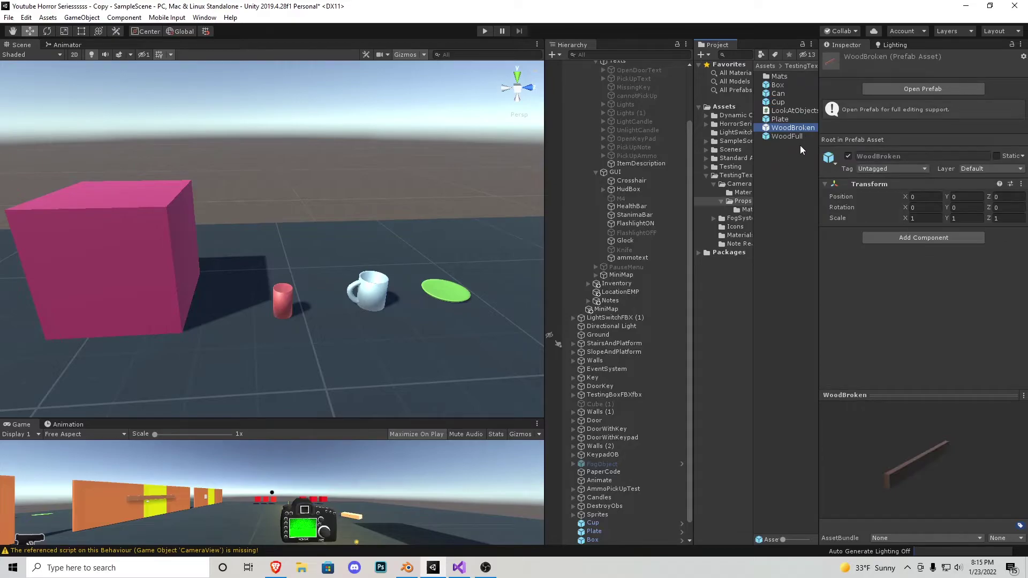
left_click(801, 136)
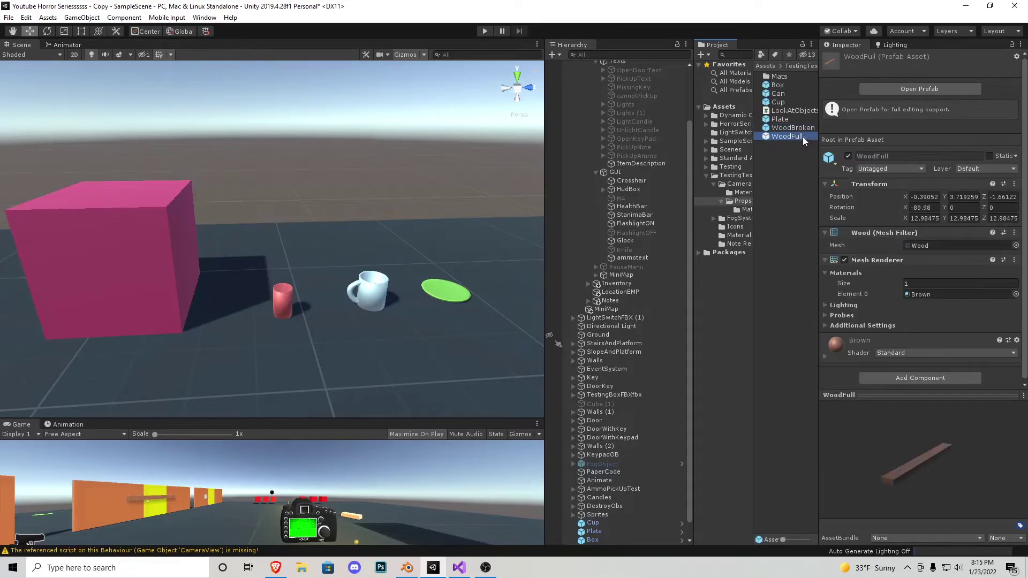
left_click(798, 128)
right_click_drag(298, 208, 776, 193)
right_click_drag(498, 224, 200, 276)
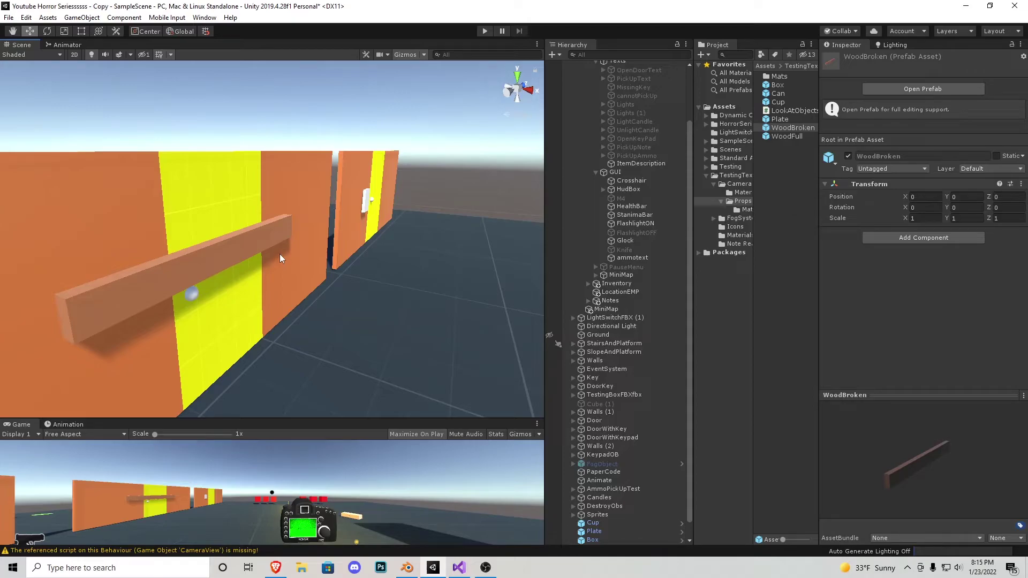
In Play mode, draw the pistol and shoot the middle red cube until it changes
key("ctrl+p")
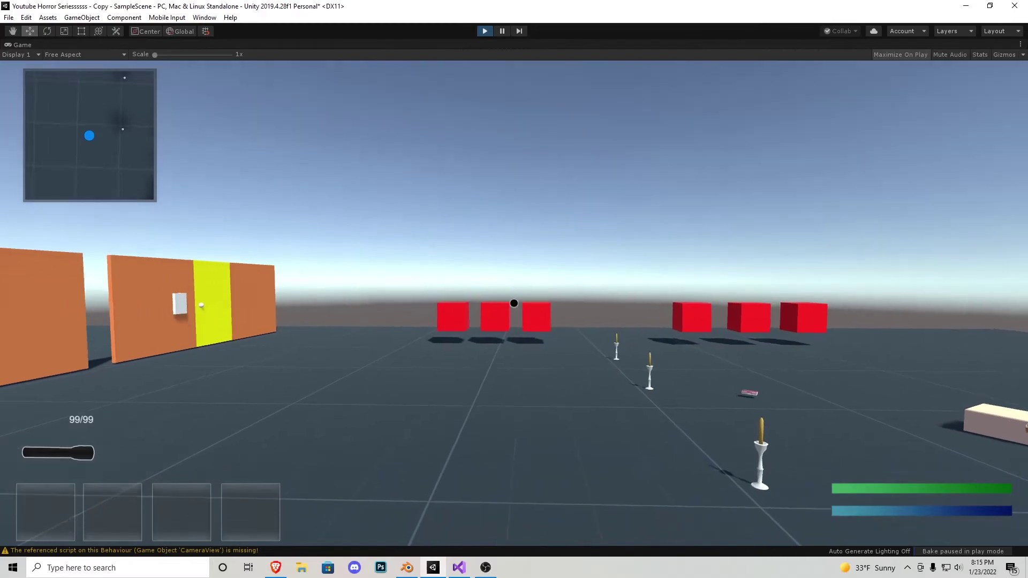
key("w")
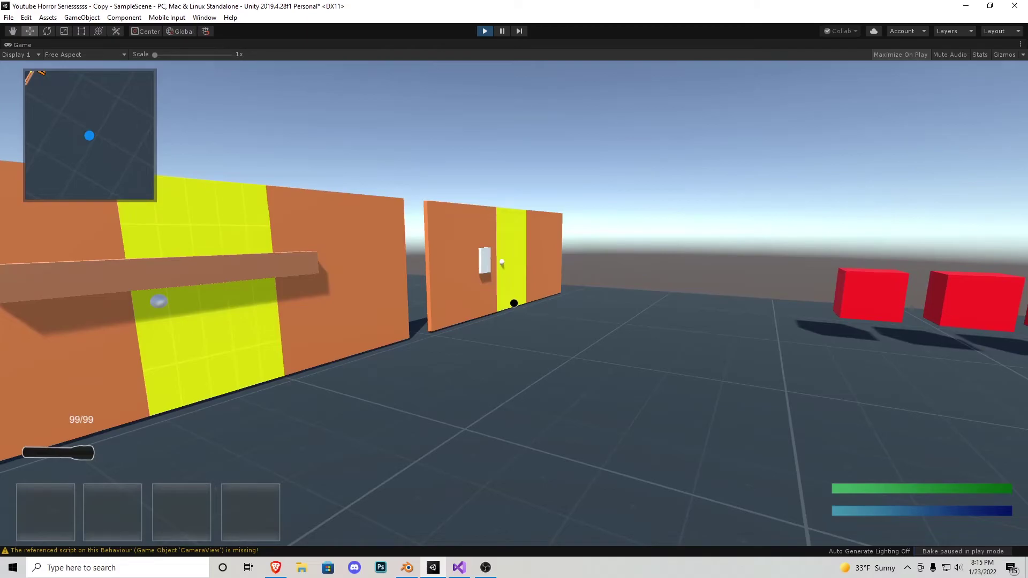
key("1")
key("w")
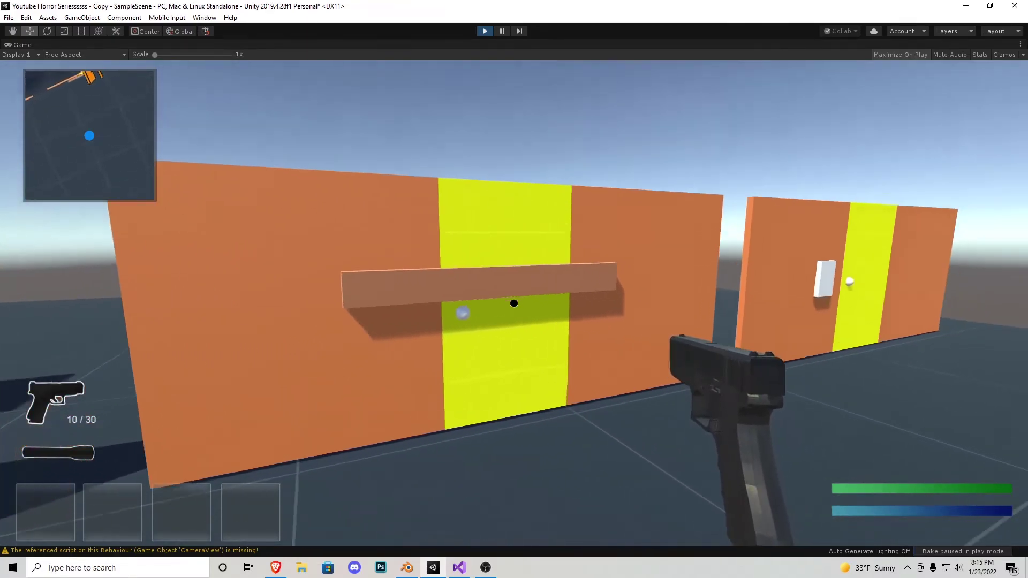
key("w")
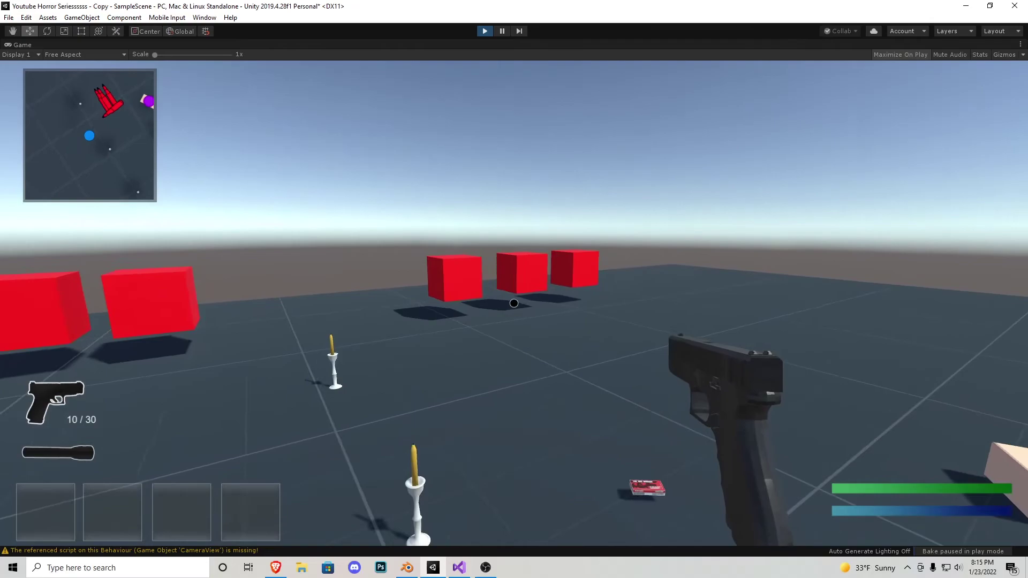
key("w")
left_click(514, 304)
left_click(514, 304)
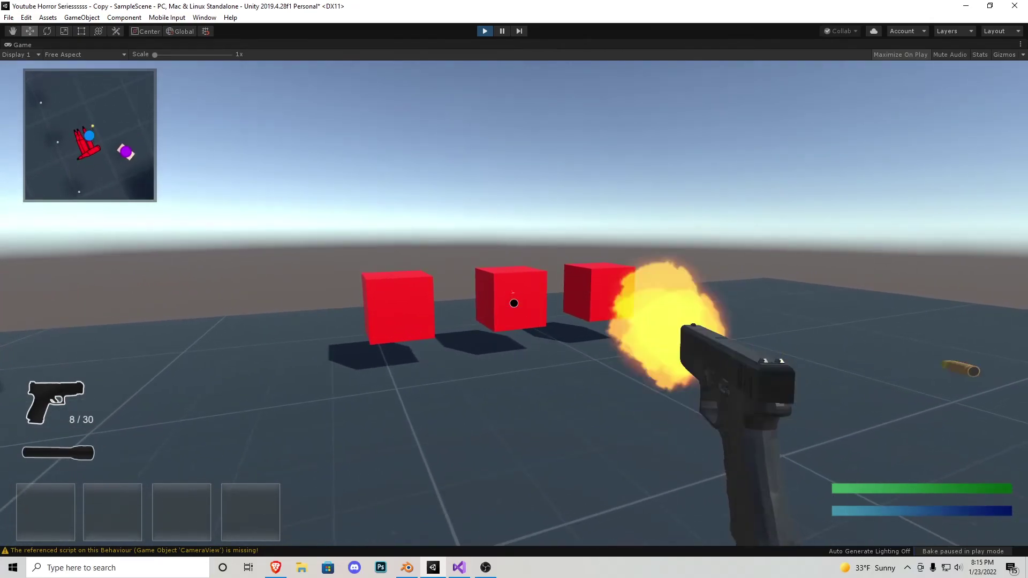
left_click(514, 303)
left_click(514, 303)
Shoot the wooden plank on the wall until it shatters, then stop Play mode
key("w")
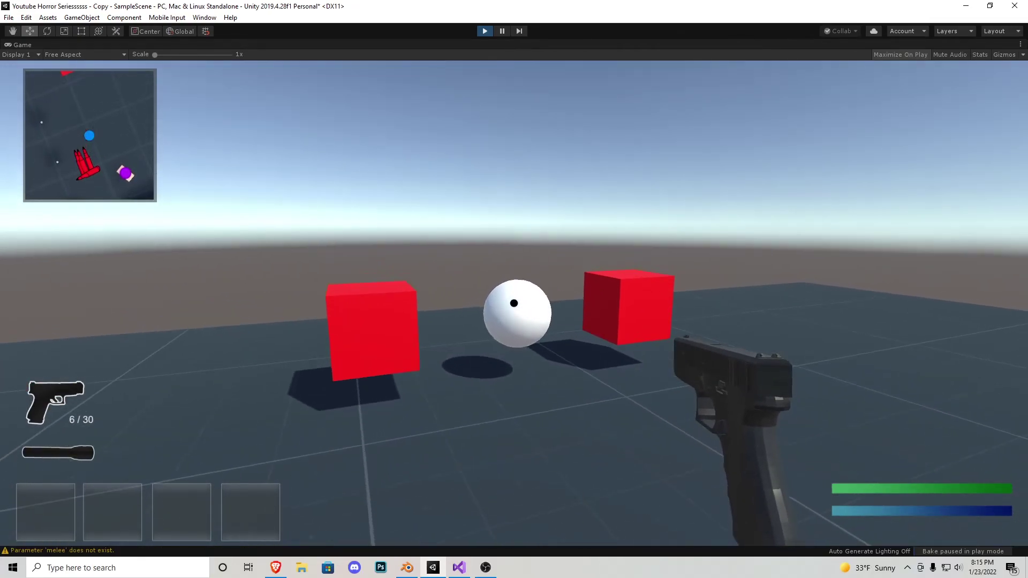
key("w")
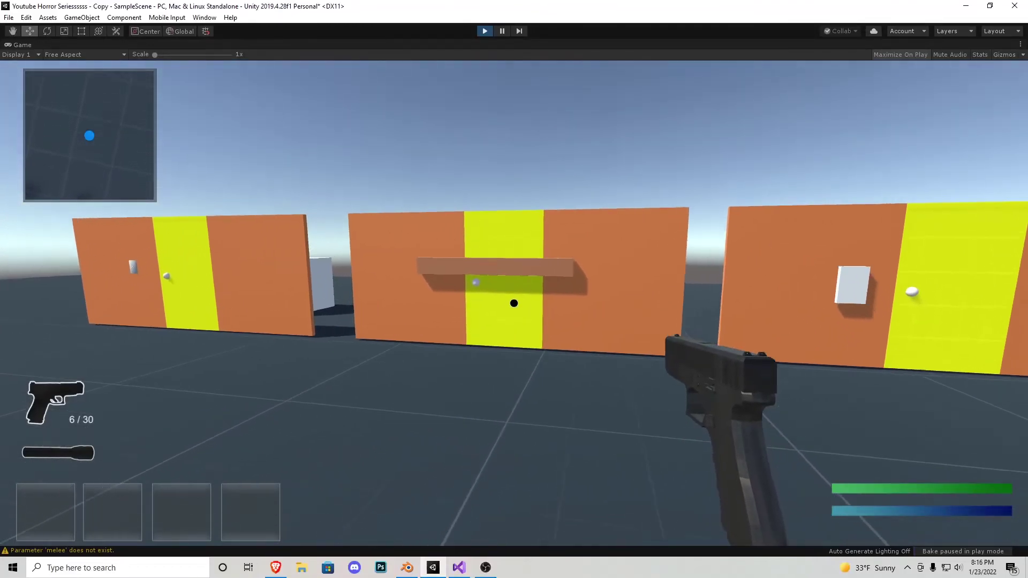
key("w")
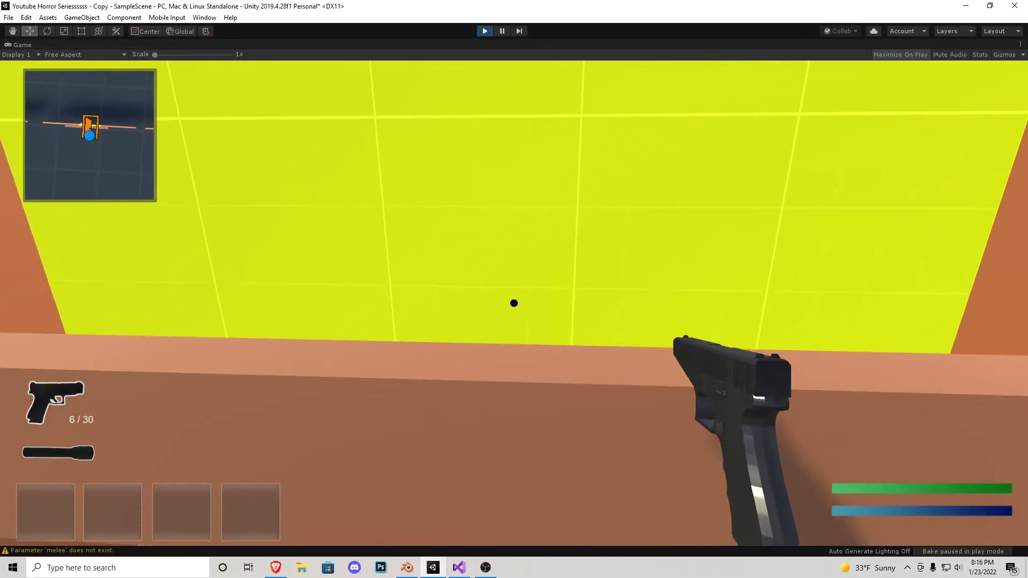
key("s")
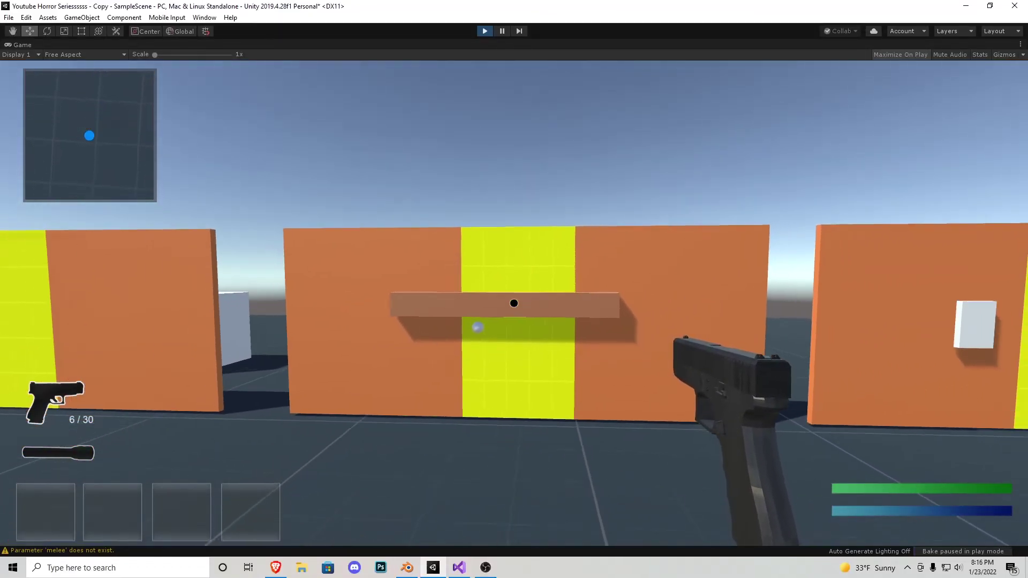
left_click(514, 303)
left_click(514, 304)
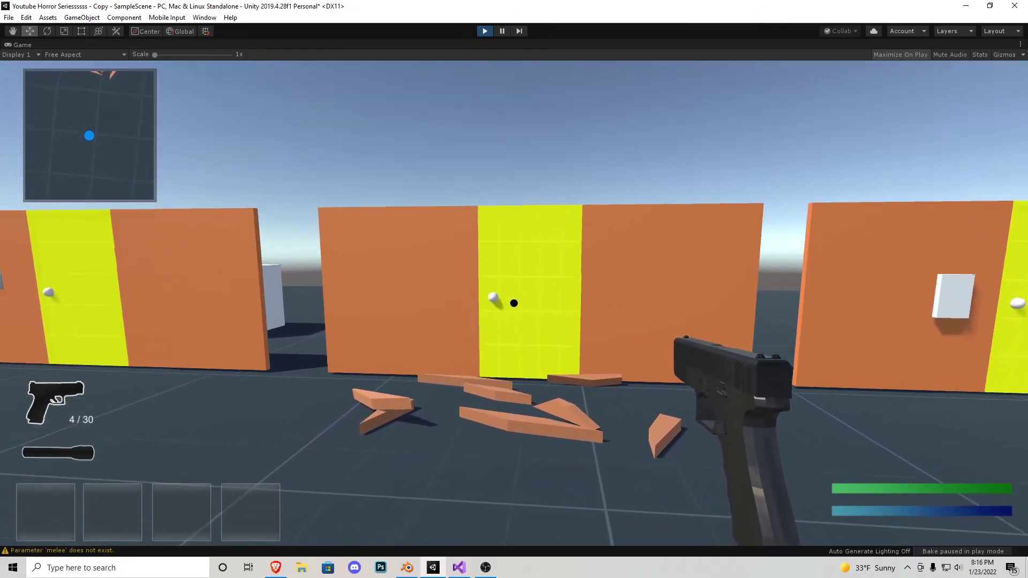
key("Escape")
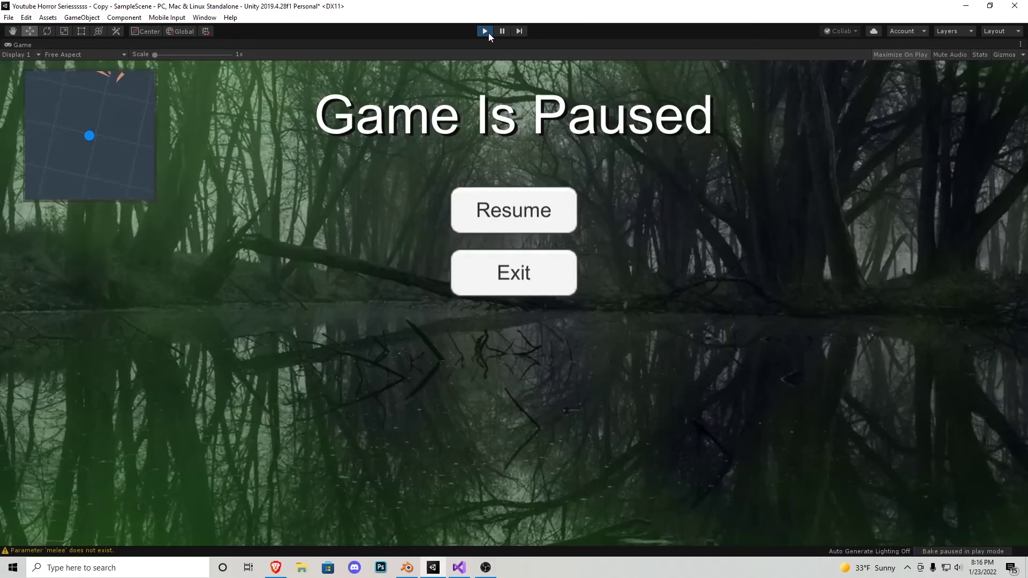
left_click(486, 31)
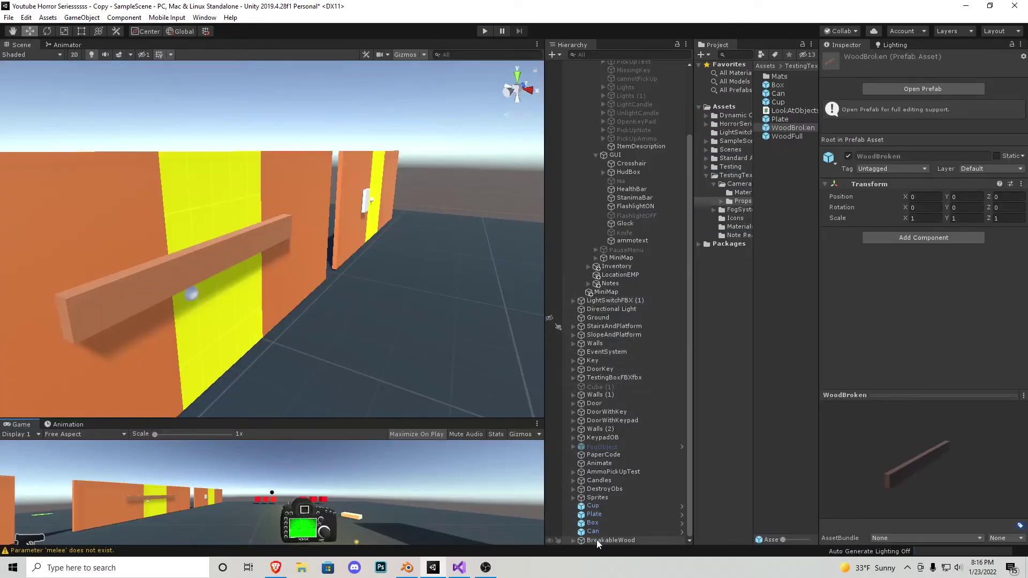
Select the WoodFull plank to show its Target script (Health 50) and locate its WoodBroken replacement
left_click(251, 249)
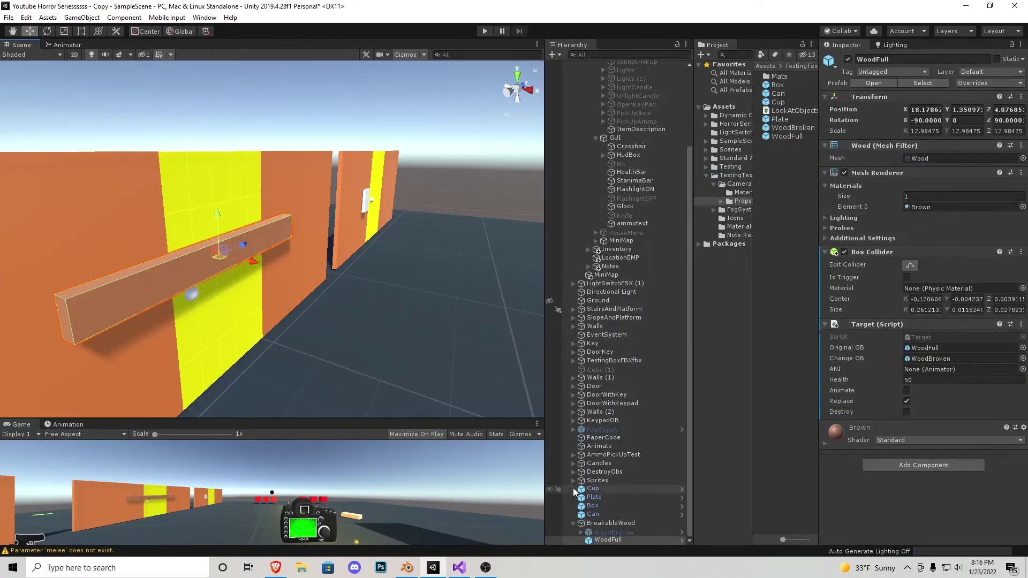
double_click(932, 359)
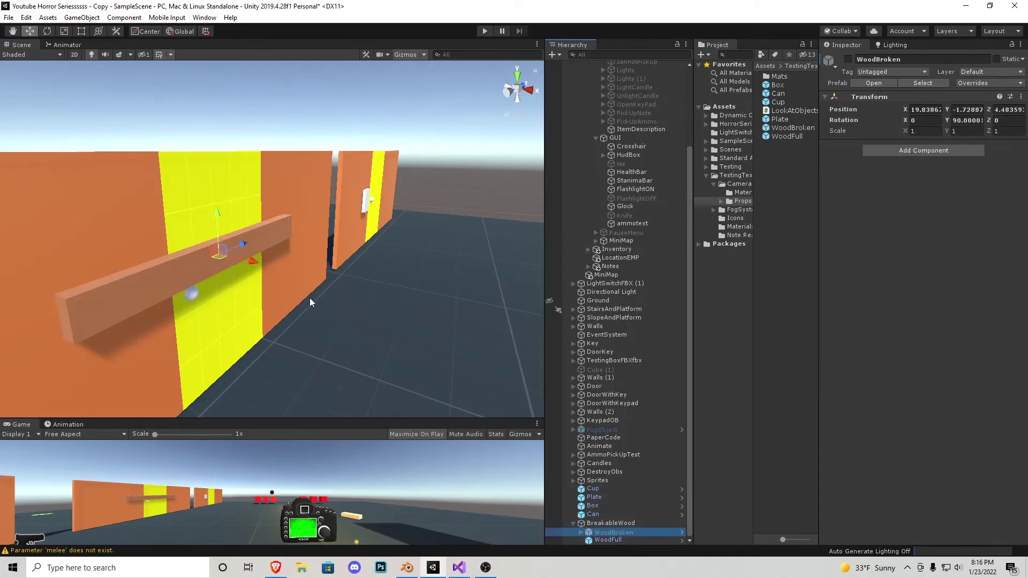